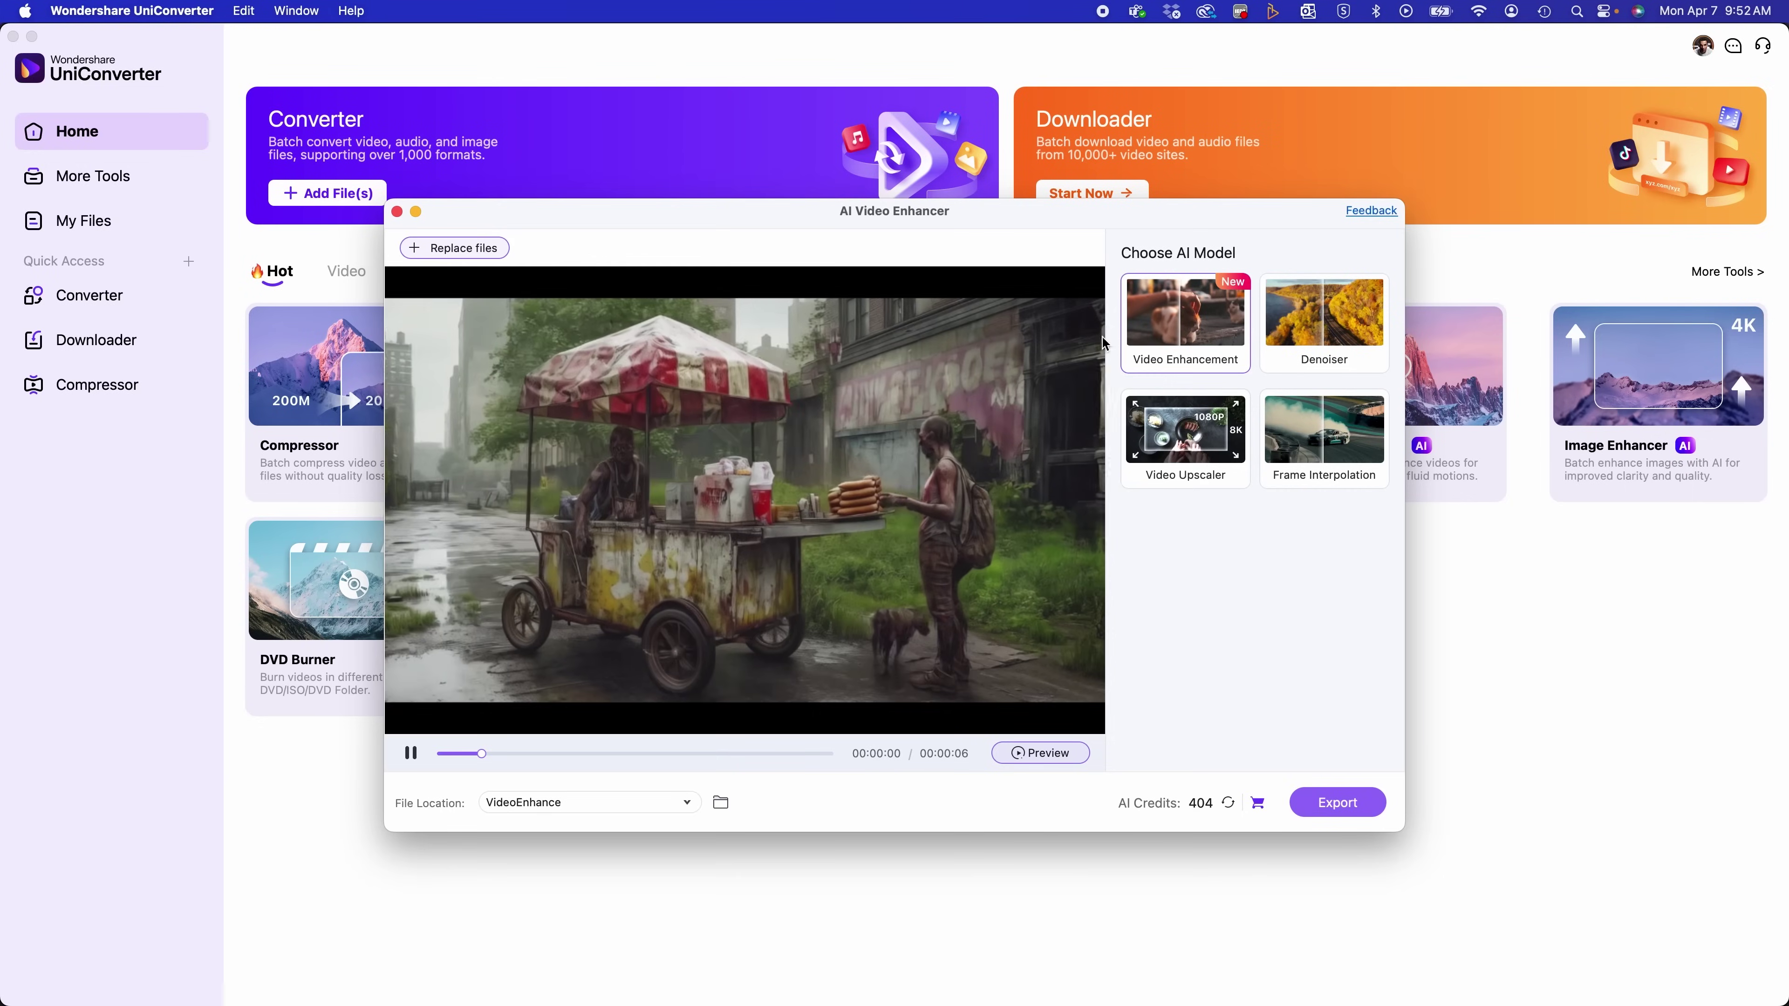
# Step: Close the AI Video Enhancer holding the food-cart clip and return to the Home tools page
pyautogui.moveTo(1220, 322)
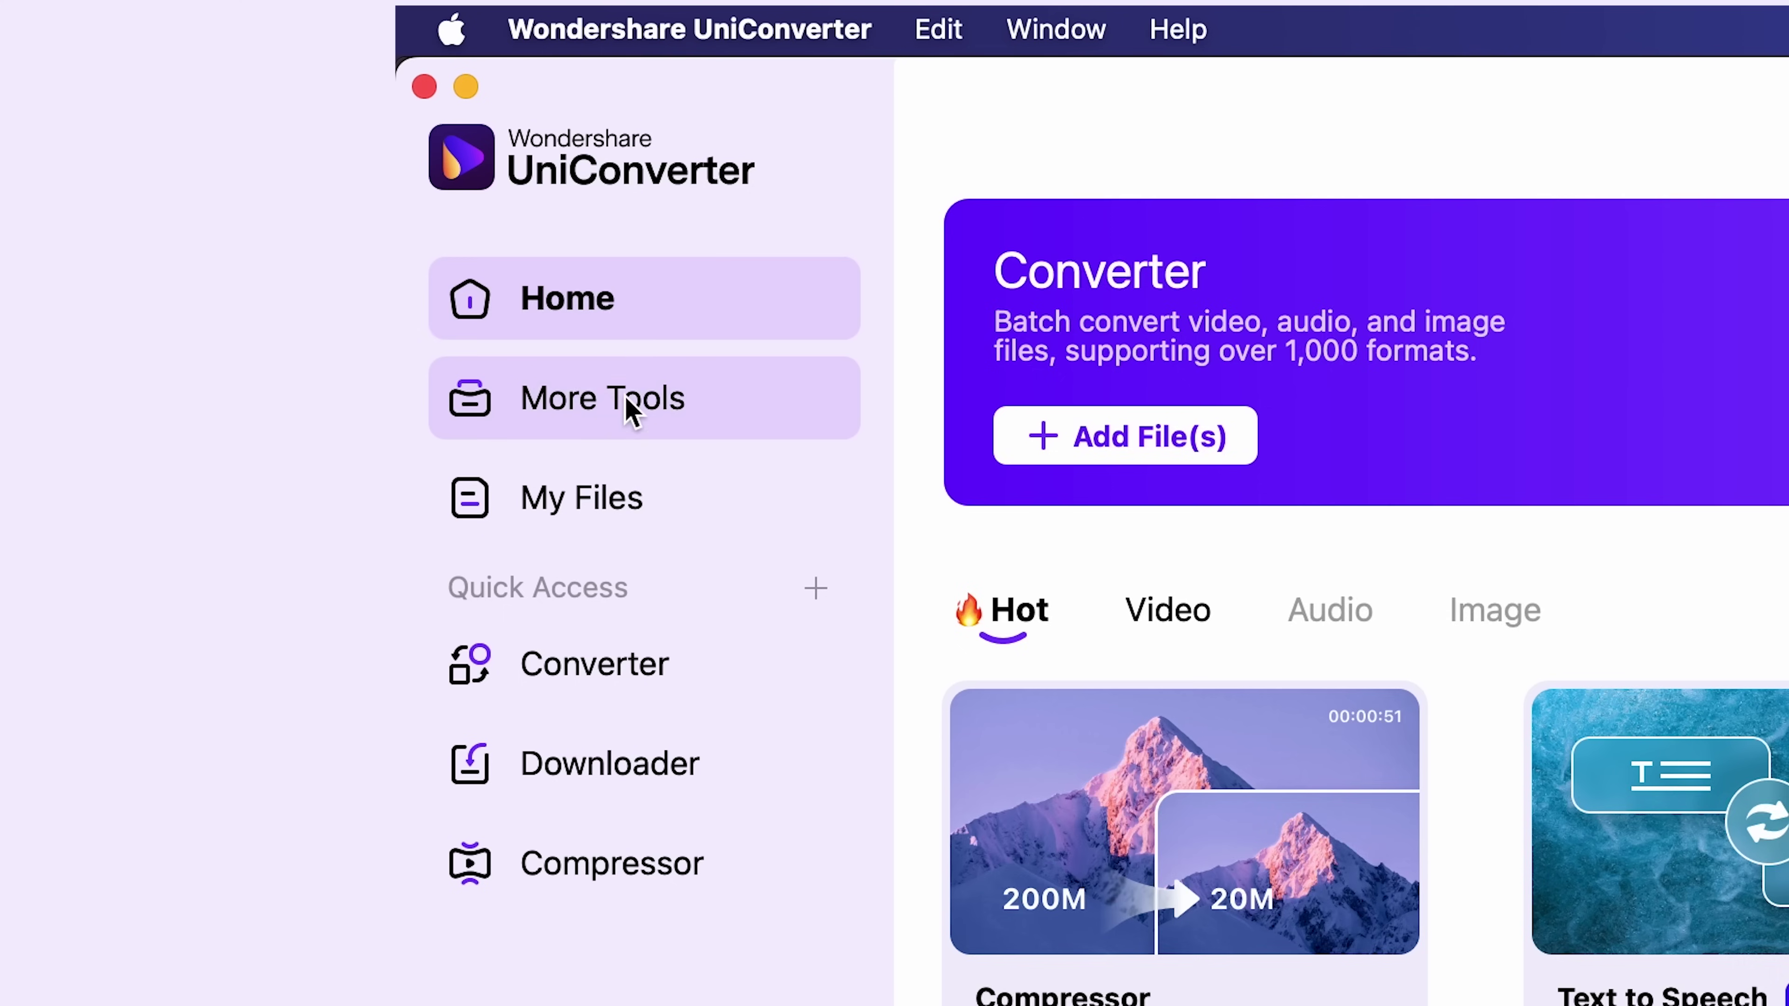
# Step: Open Video Enhancer from More Tools, move its window up, and preview the puppet MP4 clip
pyautogui.click(106, 182)
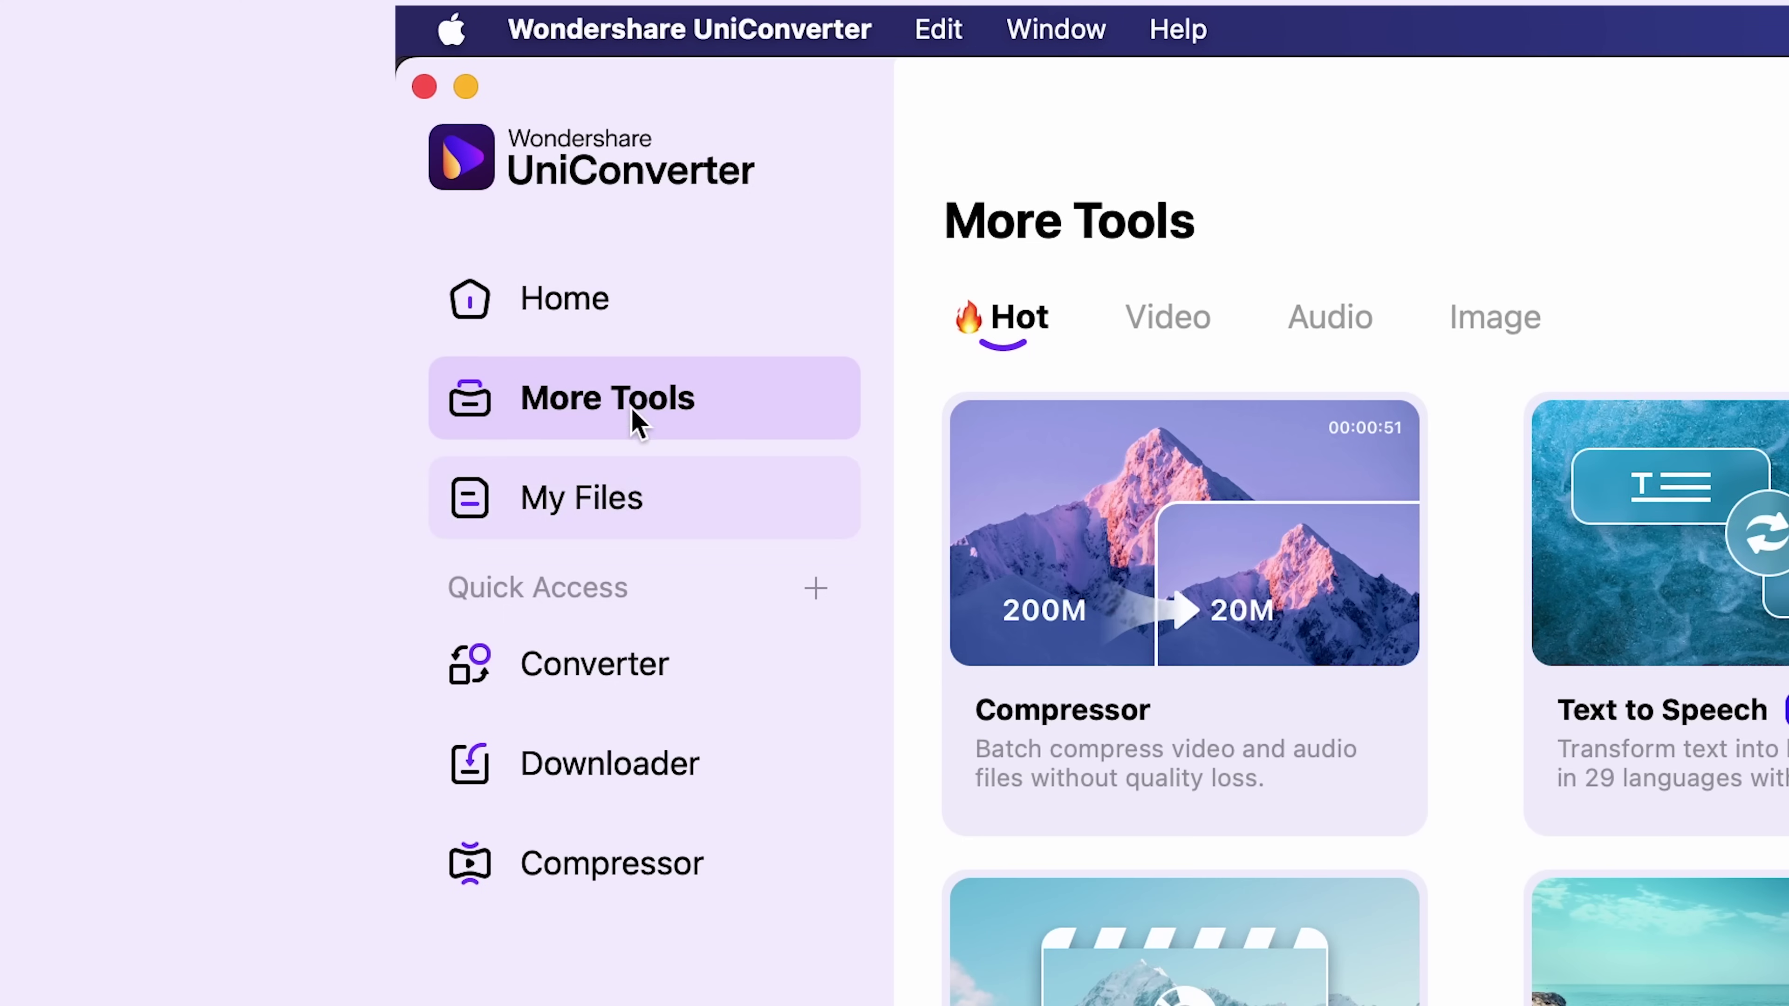
pyautogui.click(627, 326)
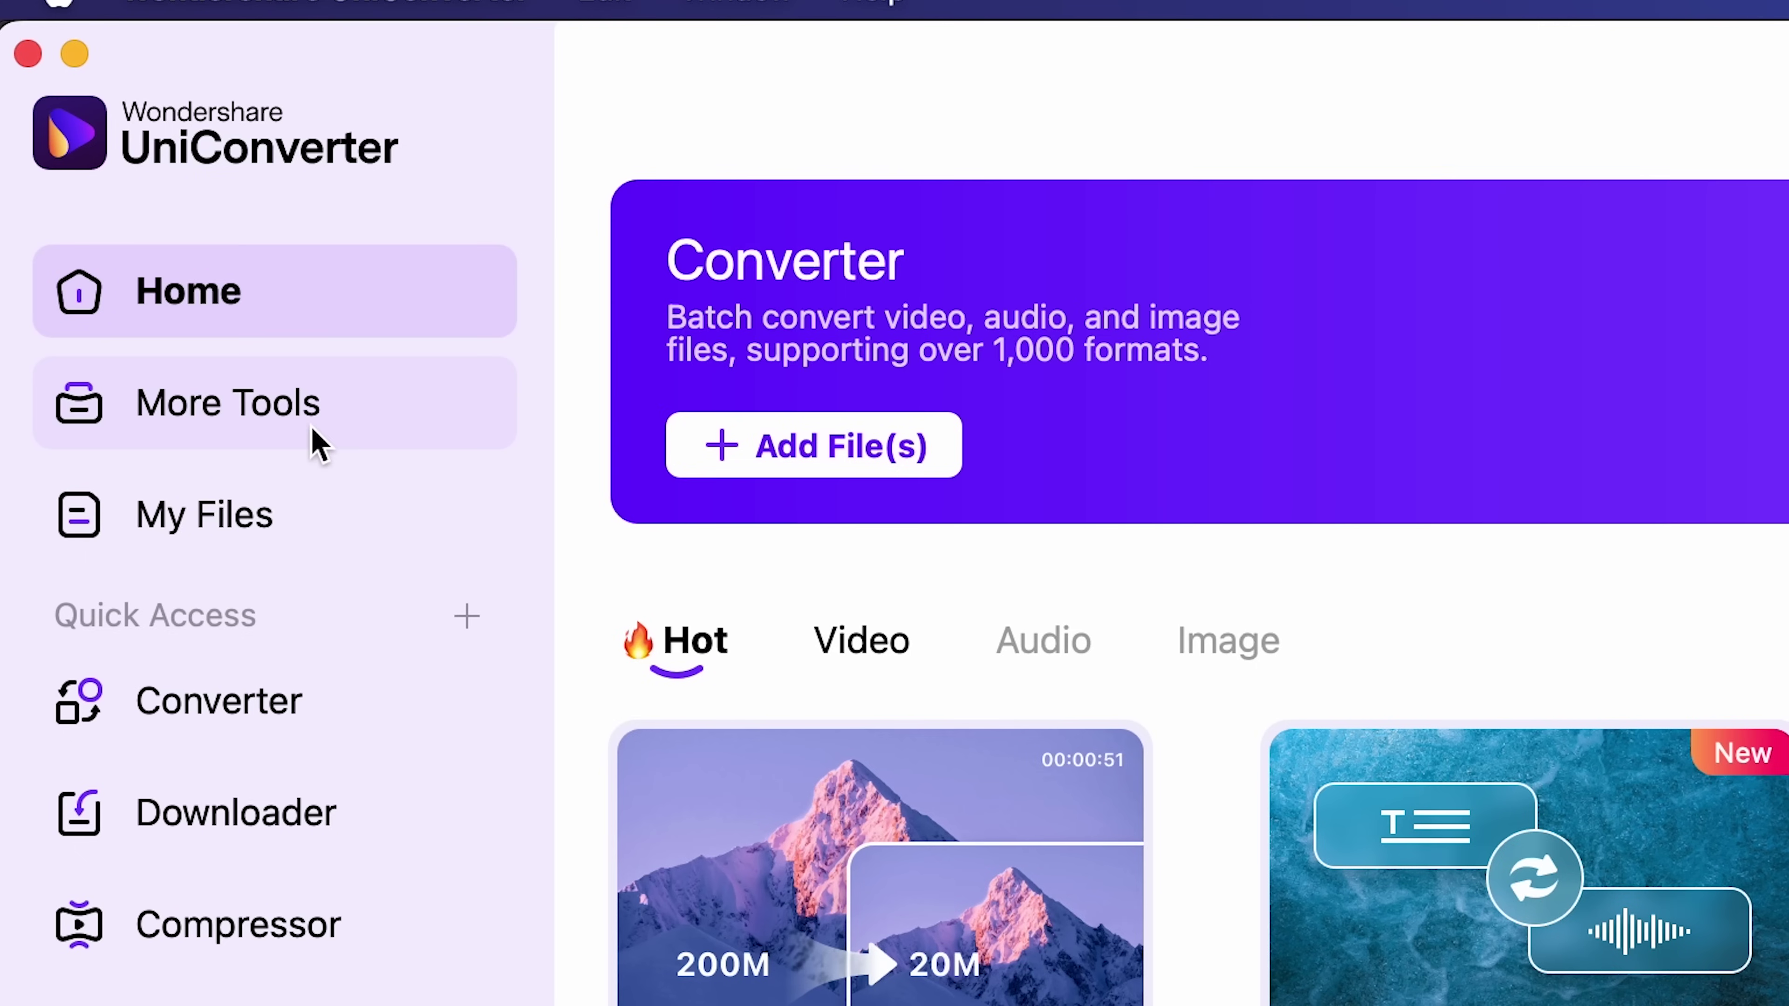
pyautogui.click(126, 185)
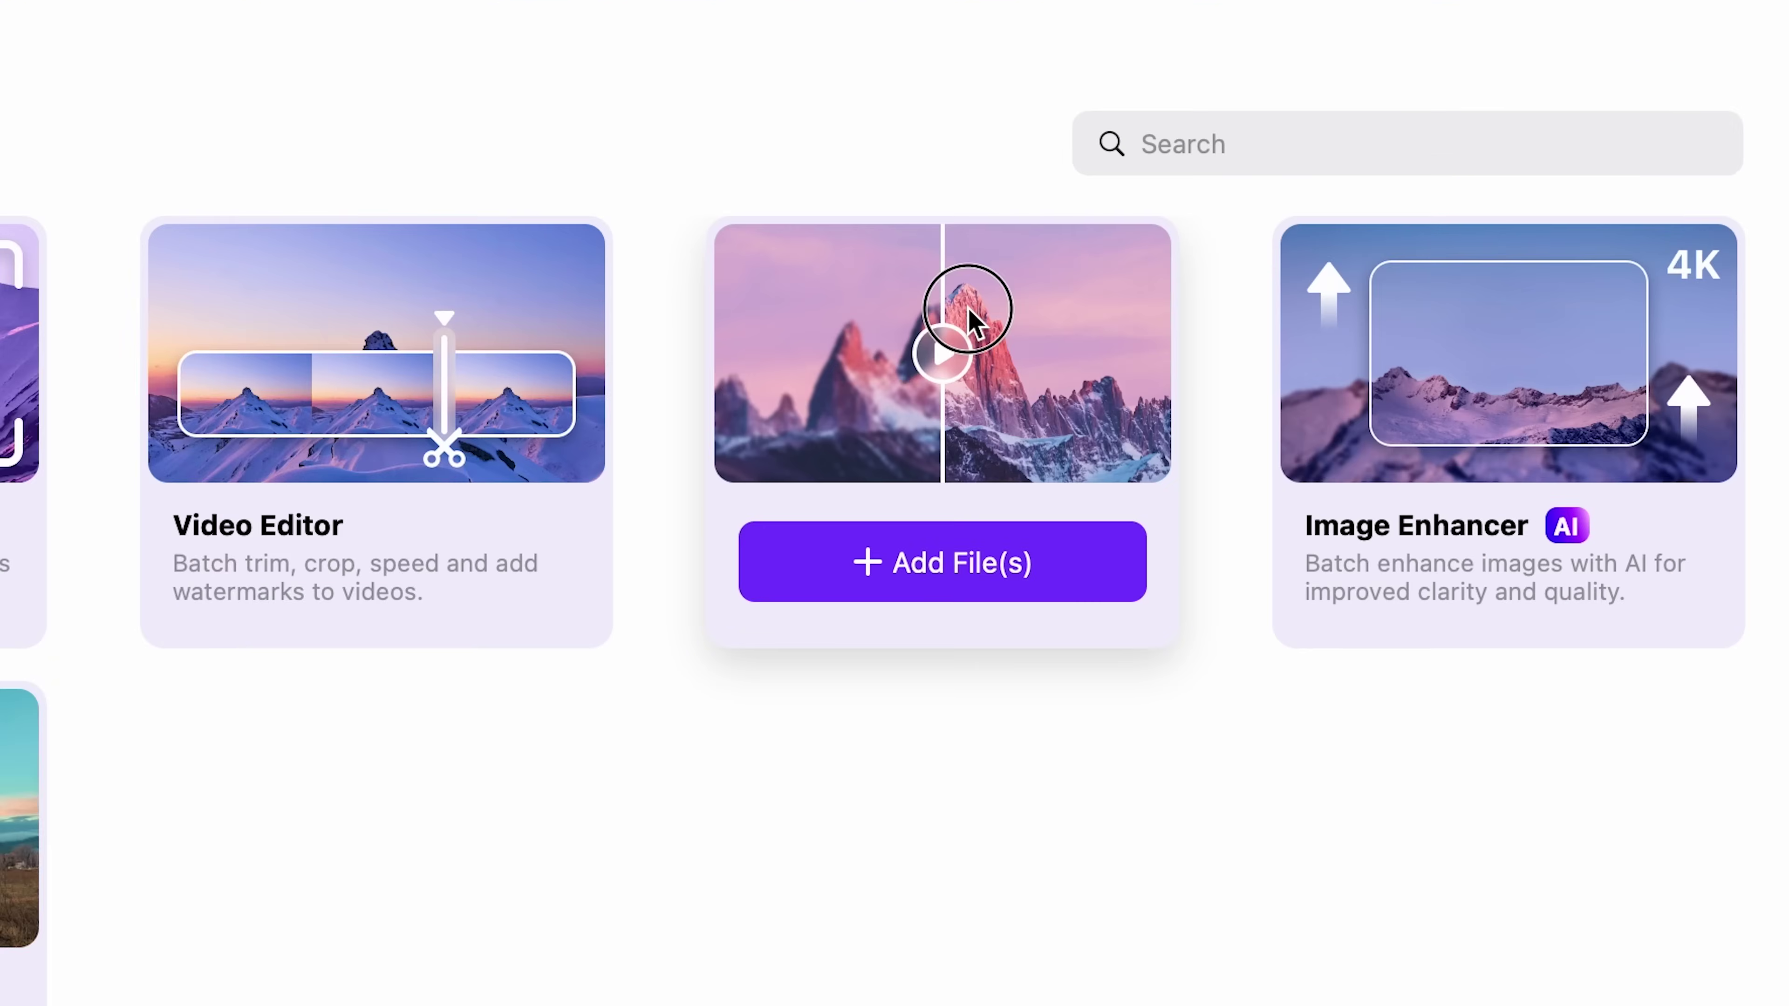
pyautogui.click(1409, 225)
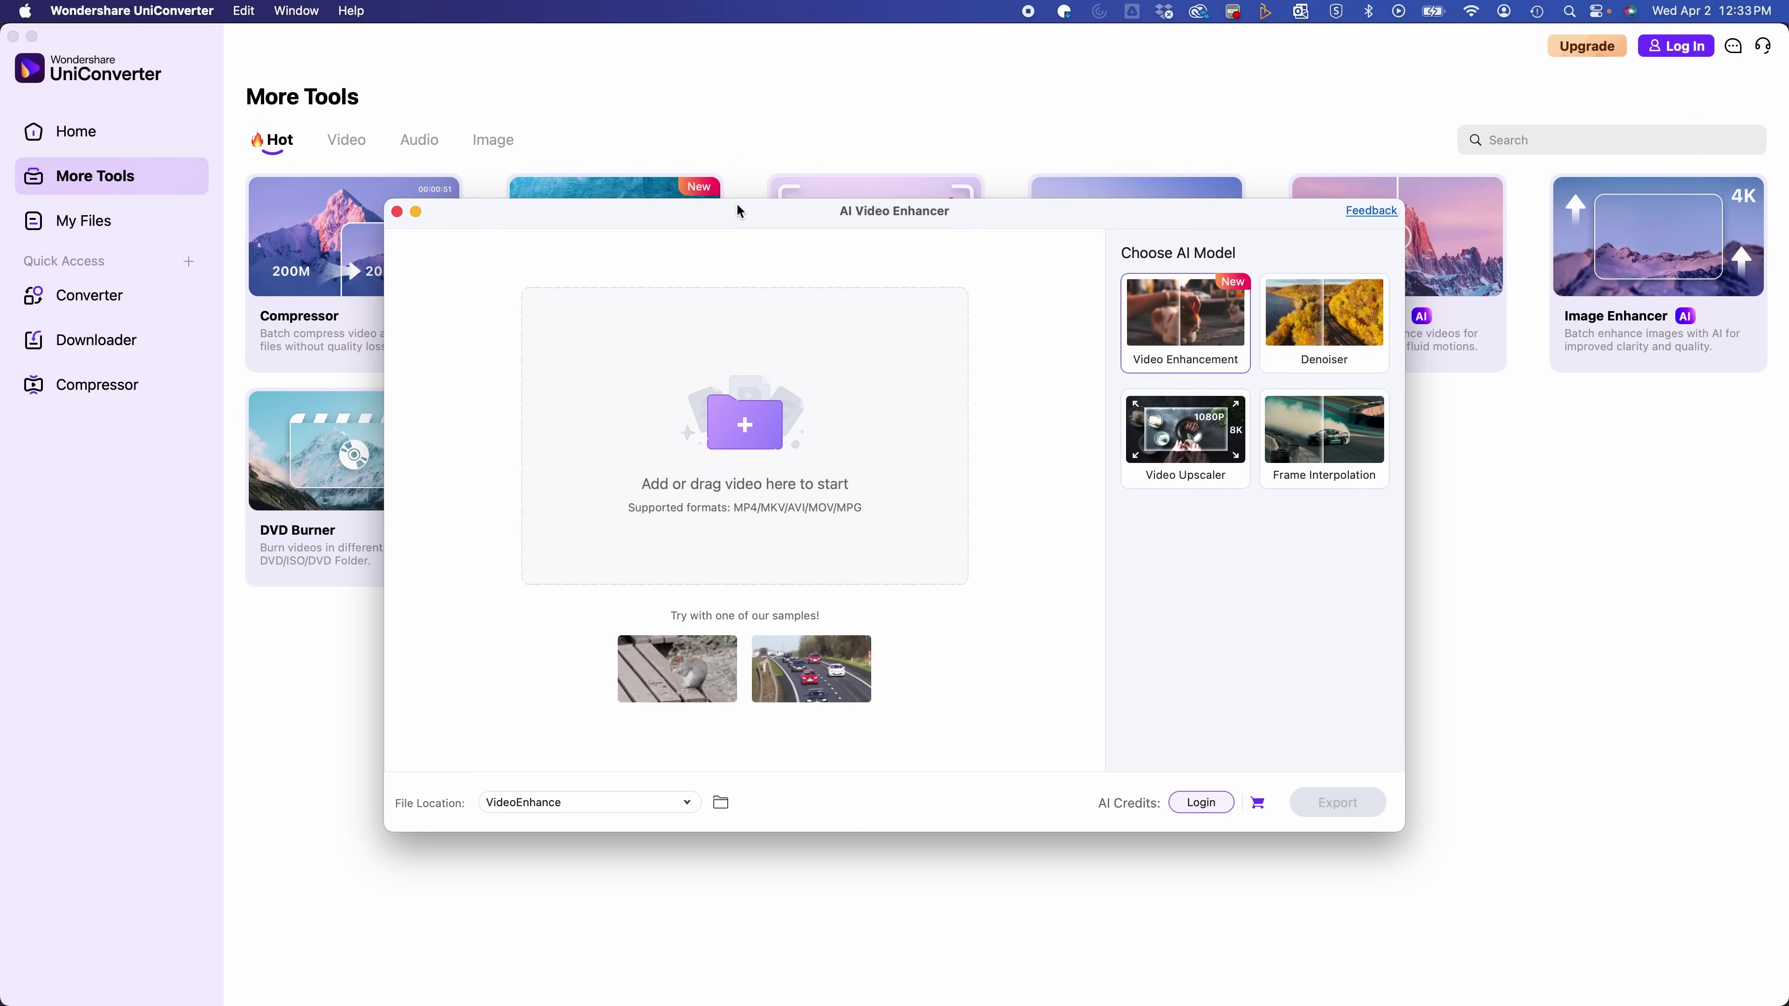
pyautogui.moveTo(739, 211); pyautogui.dragTo(737, 157)
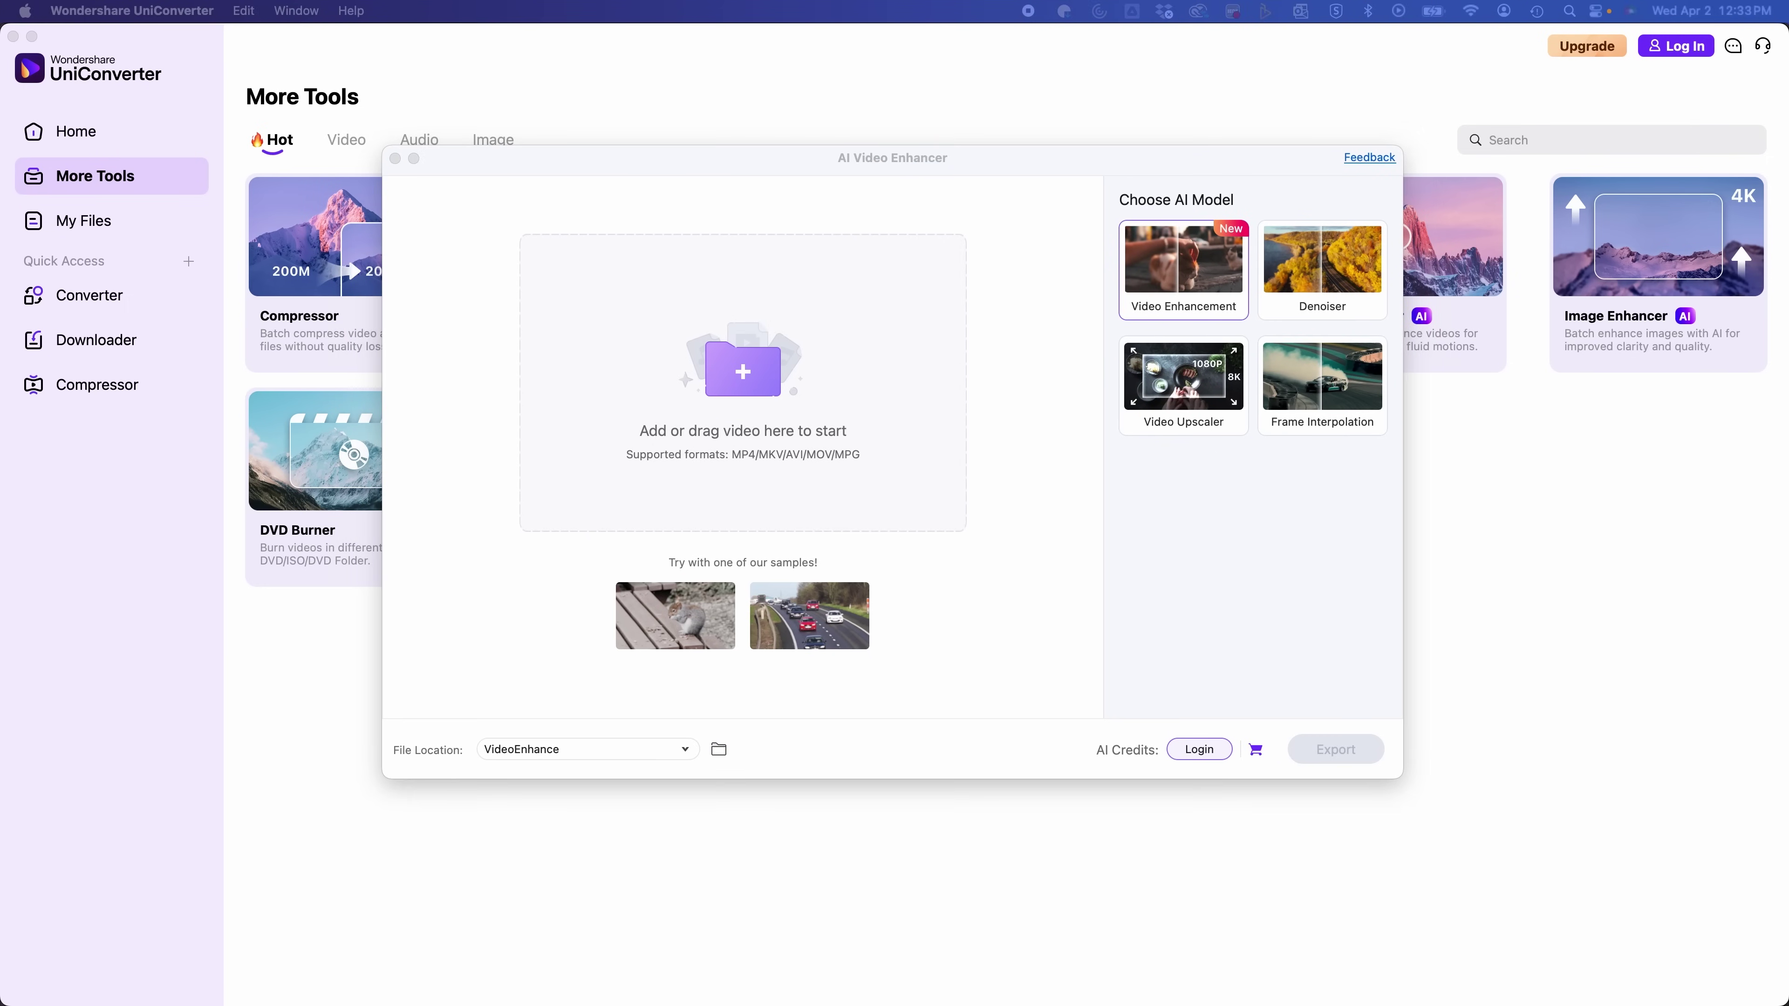
pyautogui.press('space')
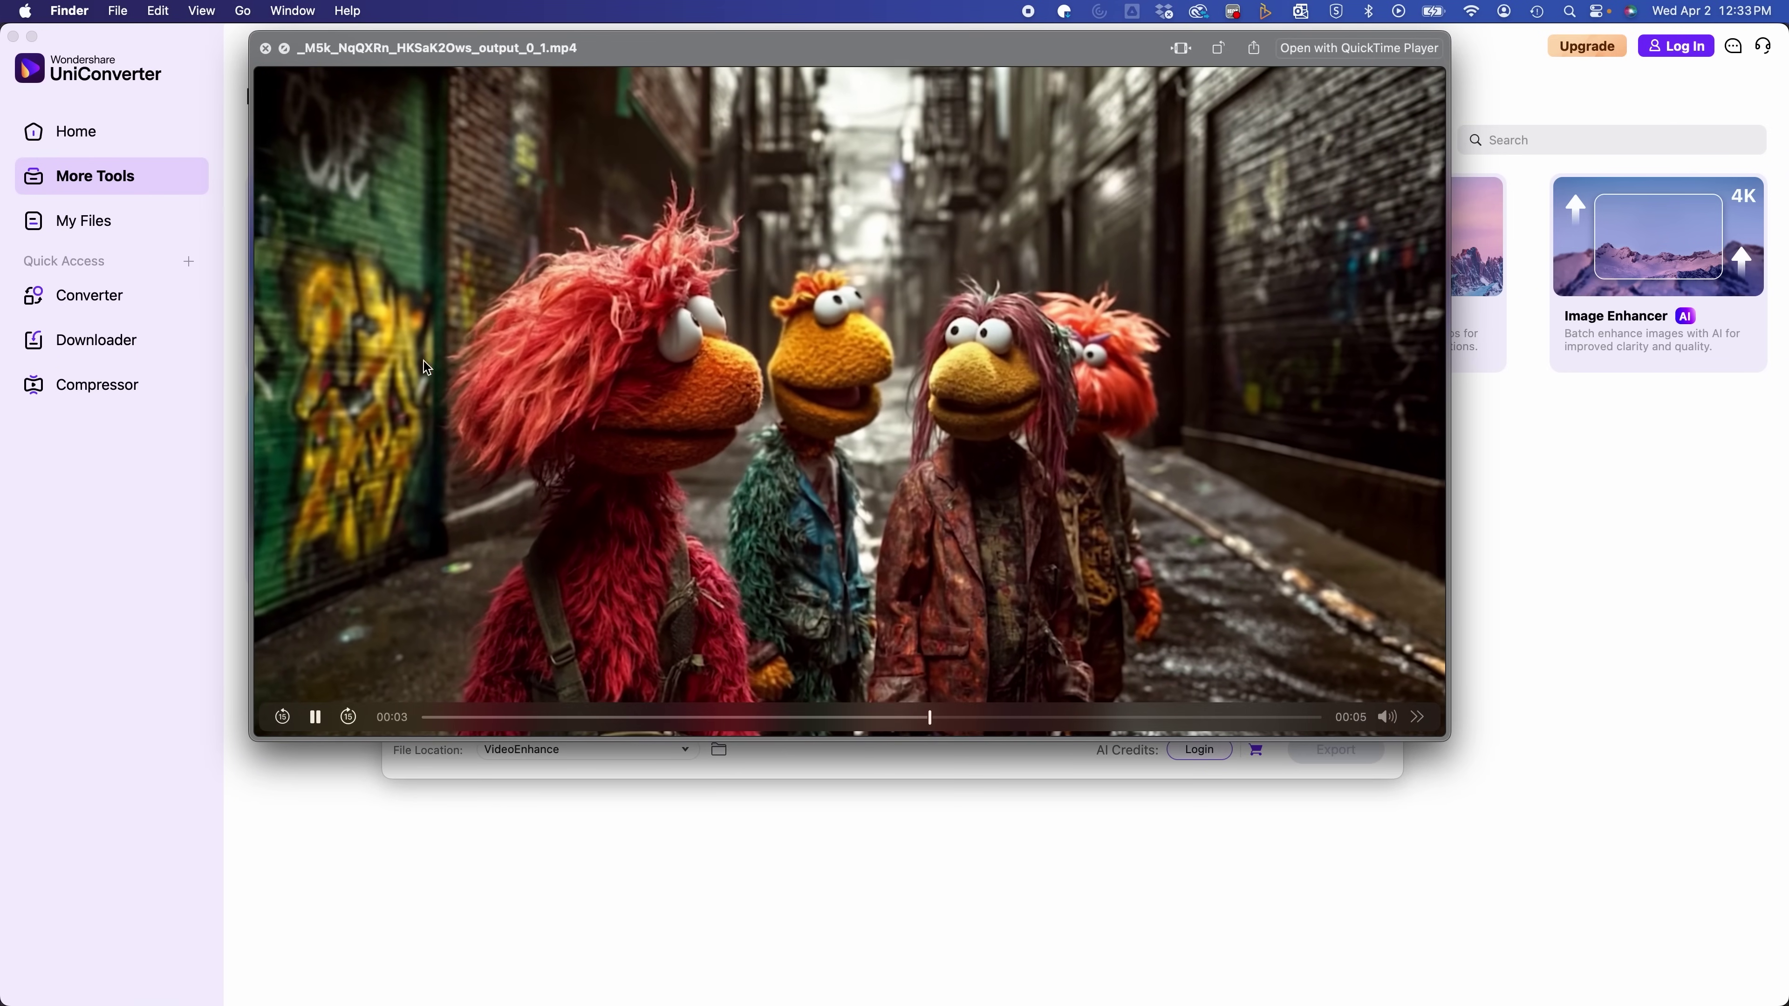
# Step: Load the puppet alley clip and set the Video Upscaler model to 4X (5120 × 2880)
pyautogui.press('space')
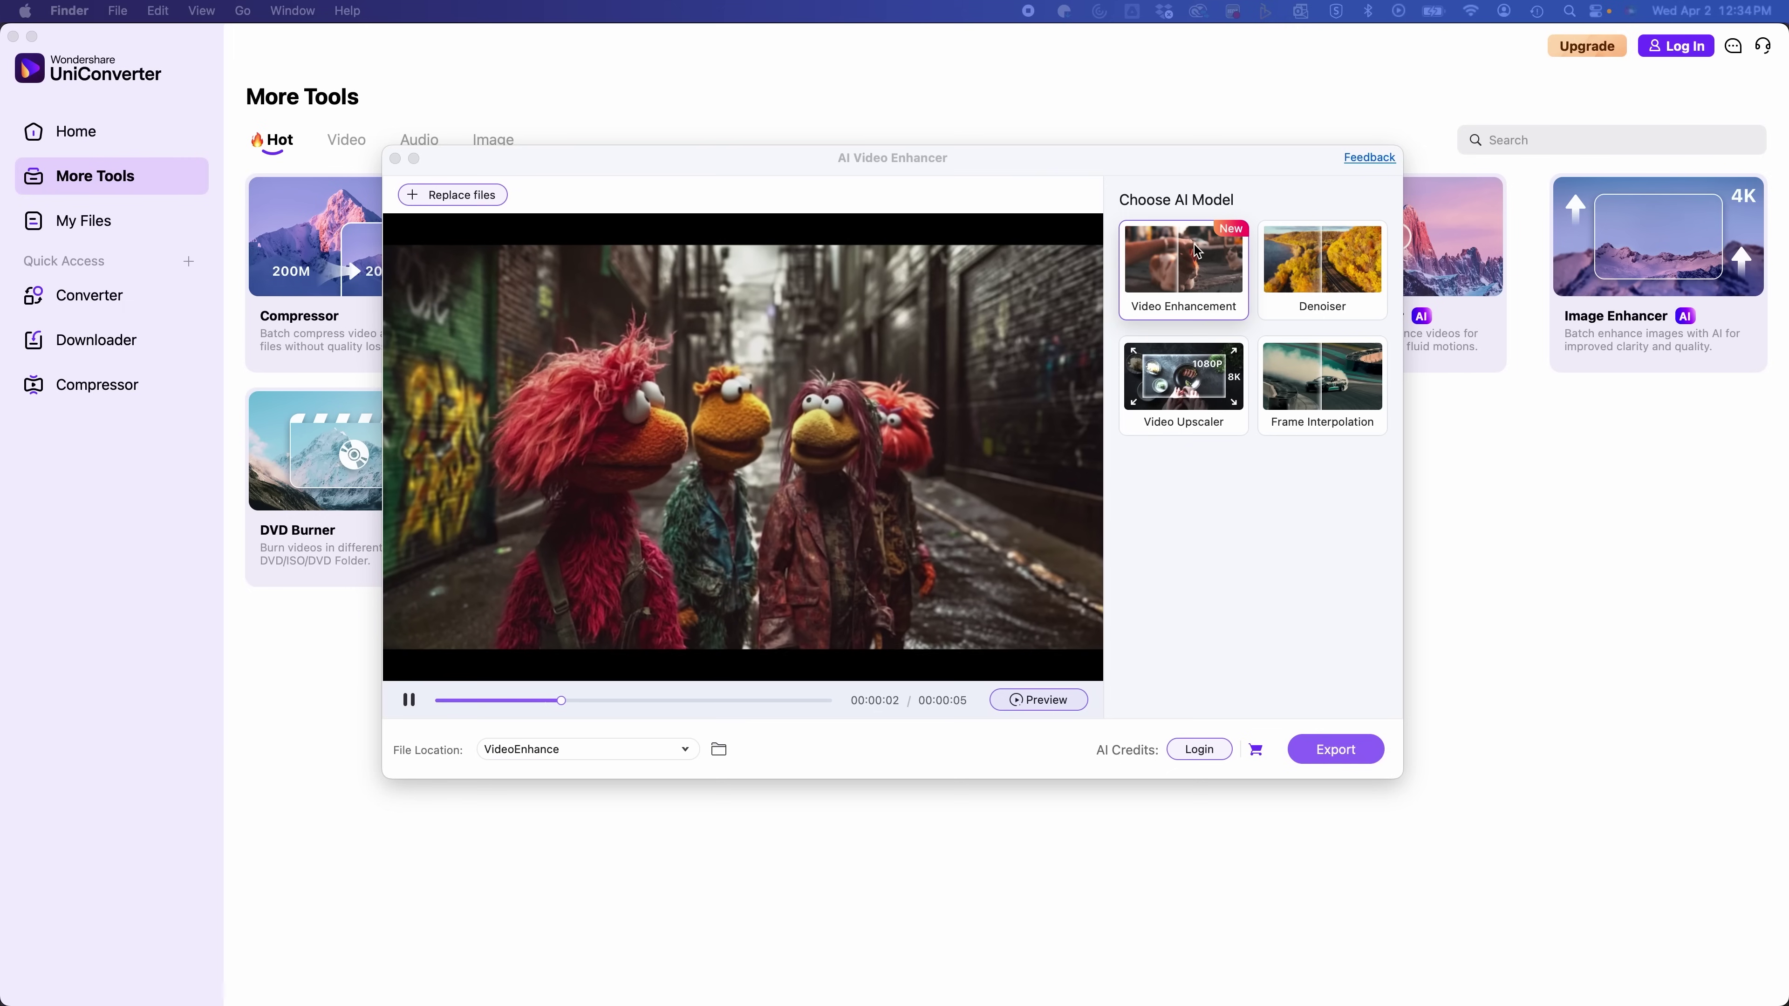
pyautogui.moveTo(1186, 261)
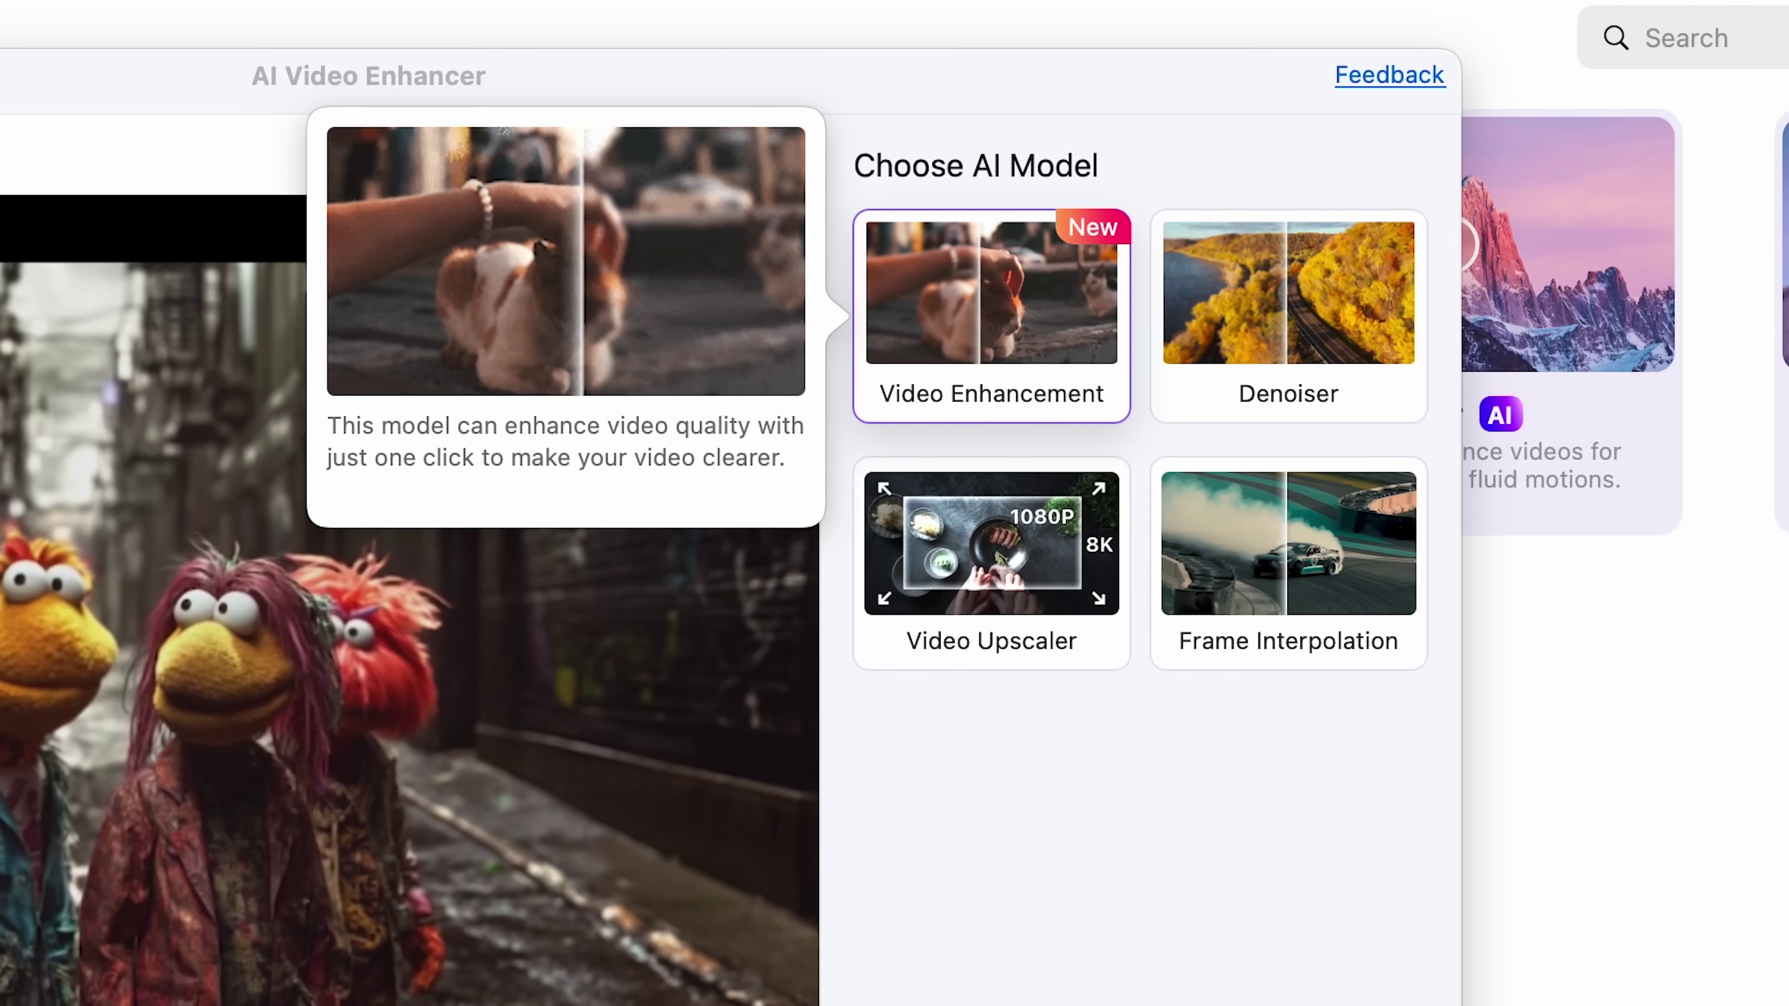
pyautogui.moveTo(1174, 373)
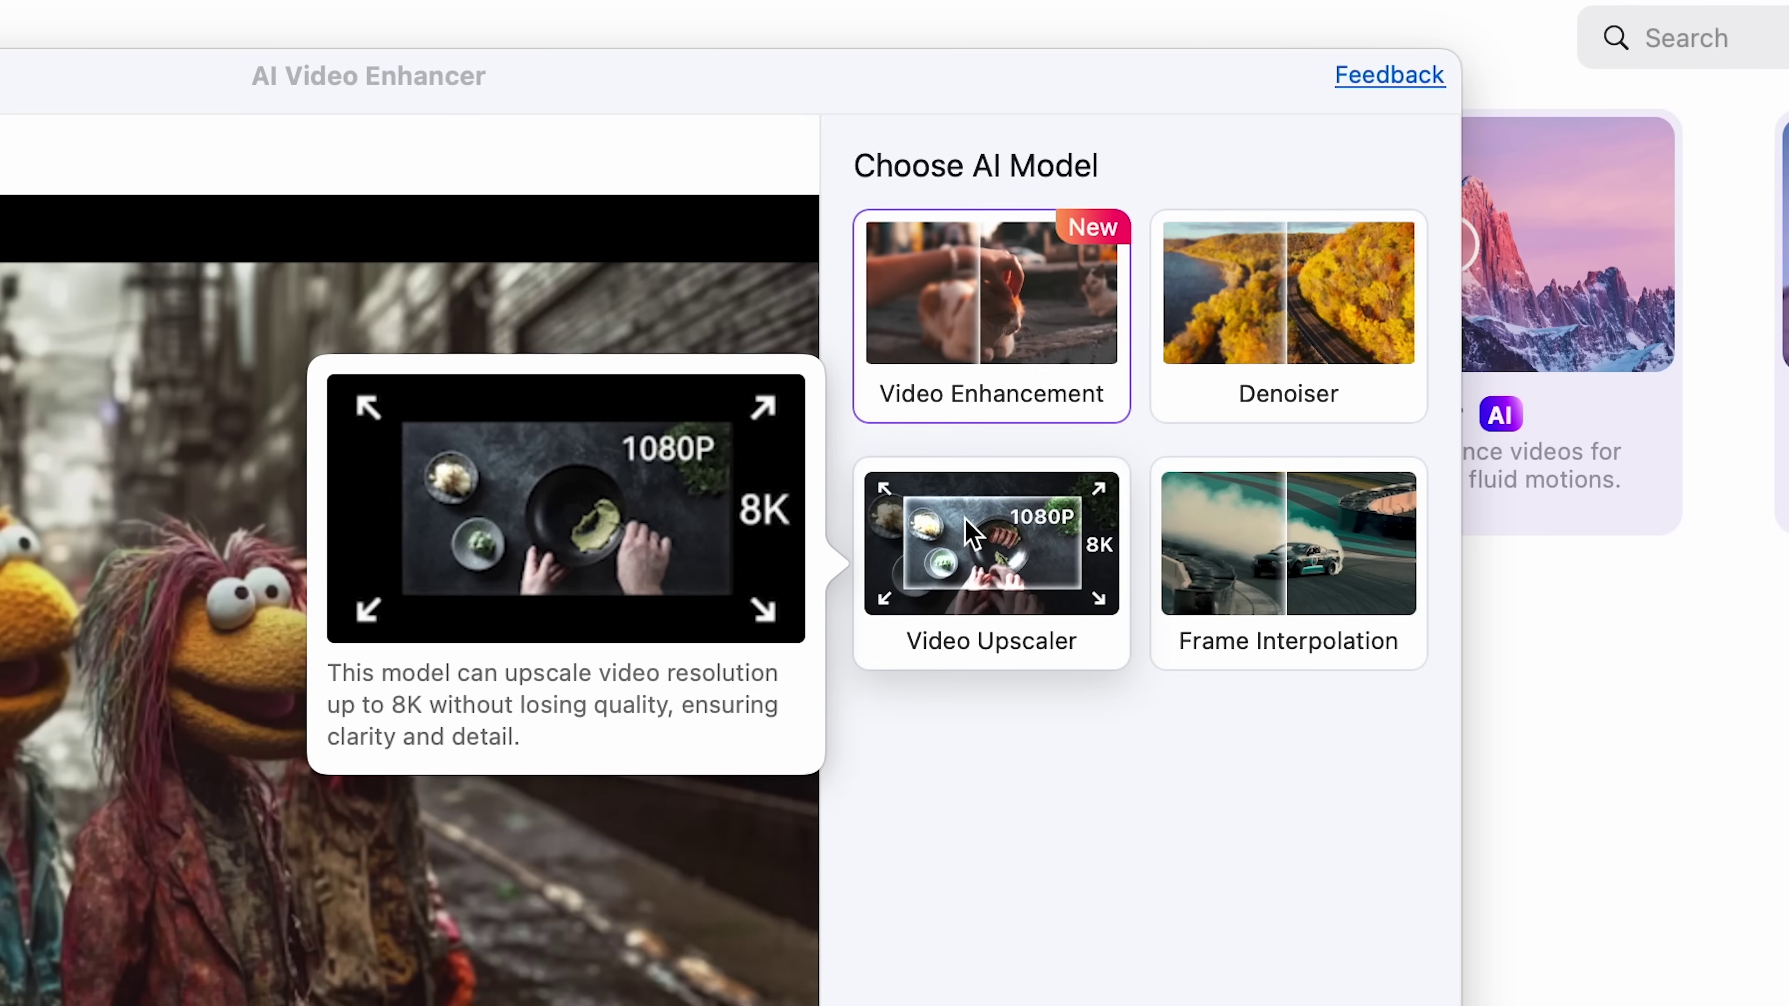
pyautogui.click(1000, 543)
pyautogui.click(1100, 803)
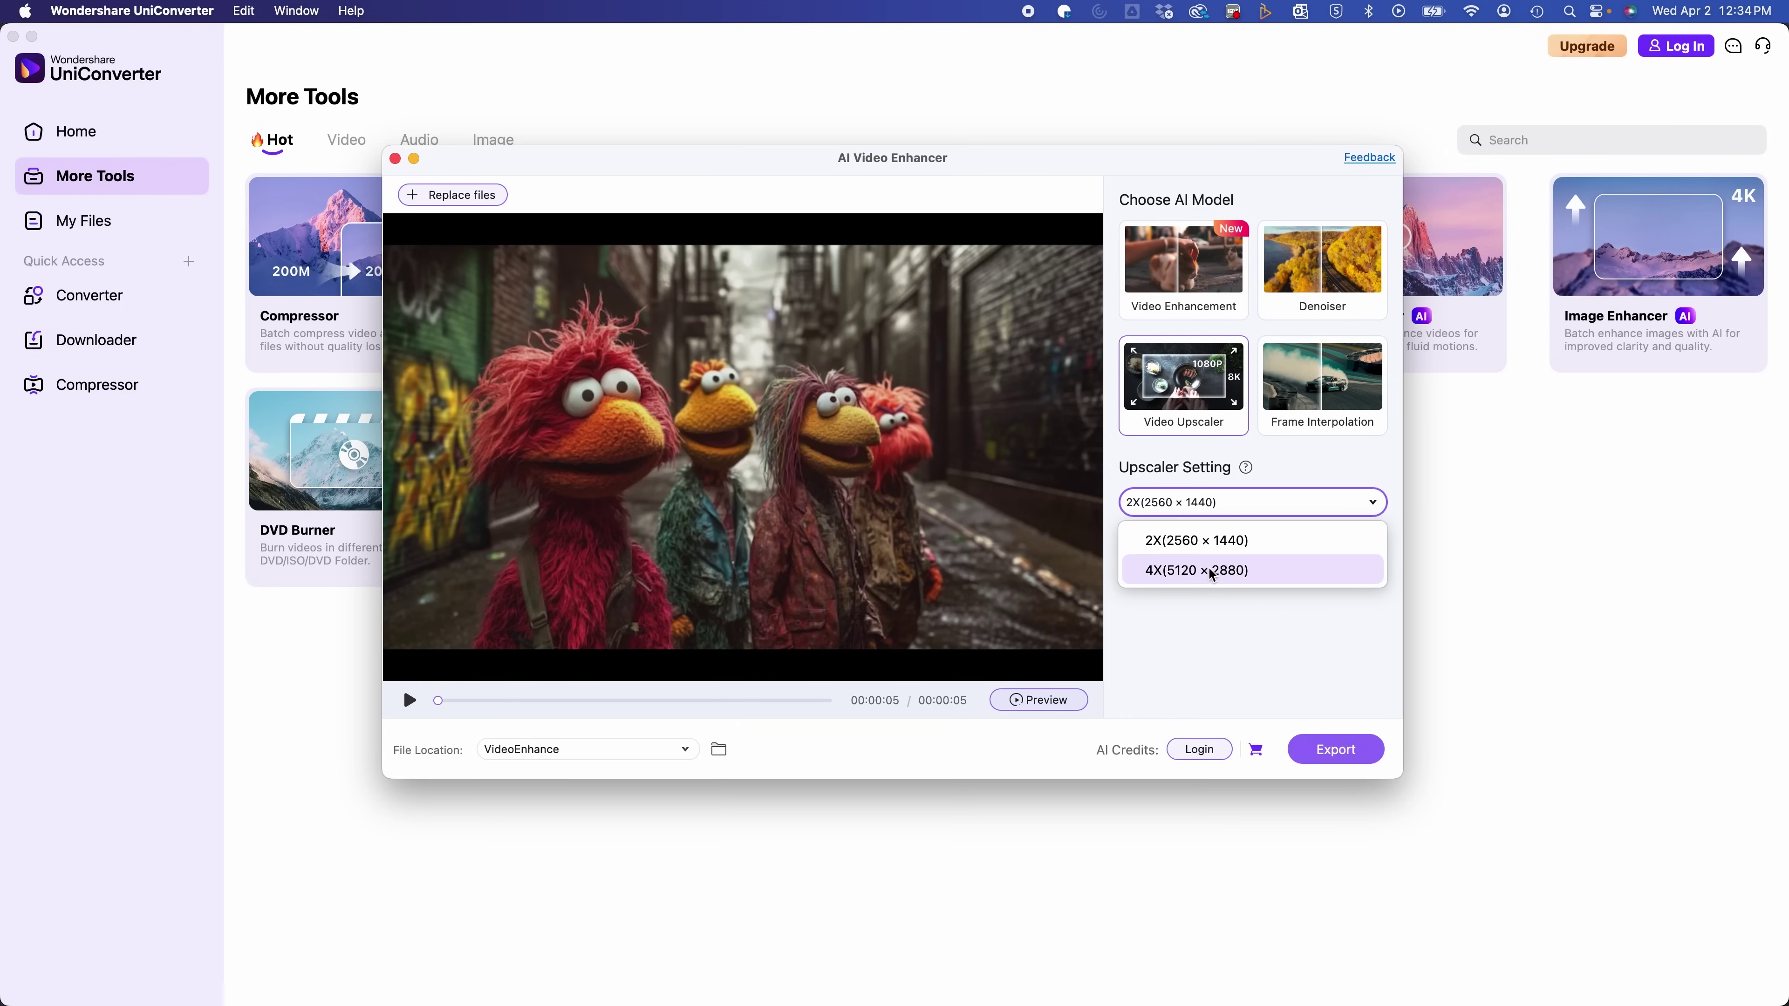
pyautogui.click(1212, 571)
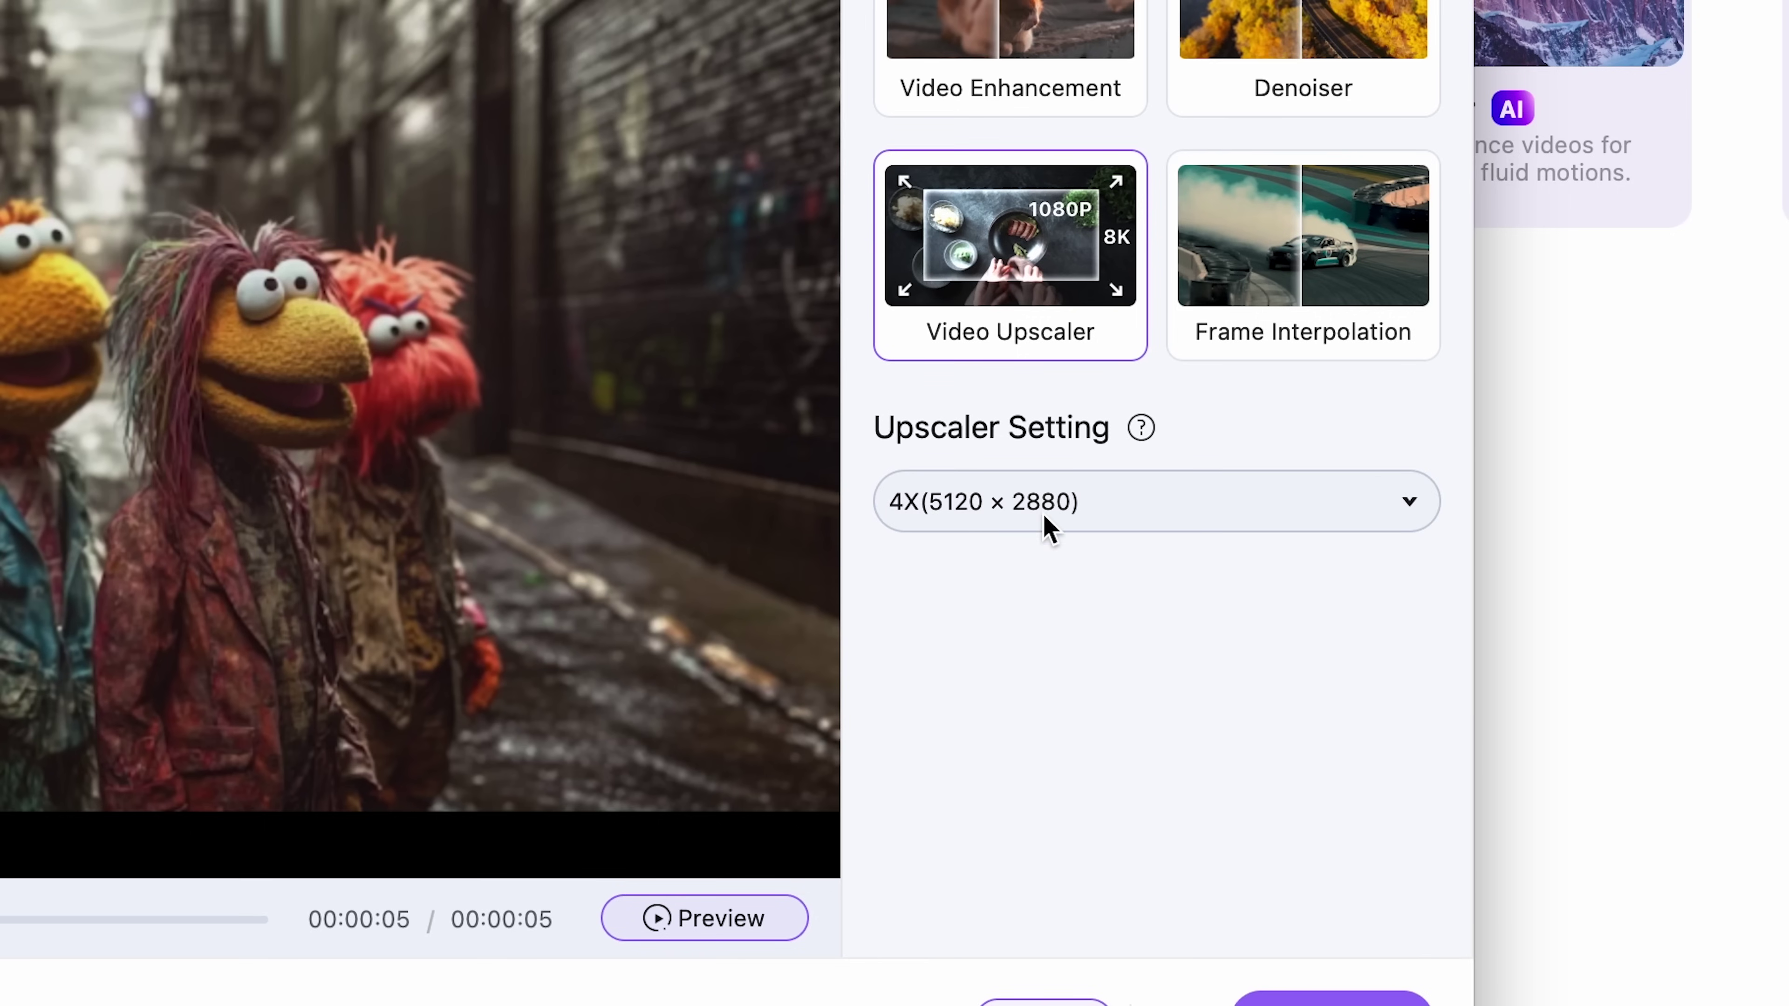
pyautogui.click(1099, 500)
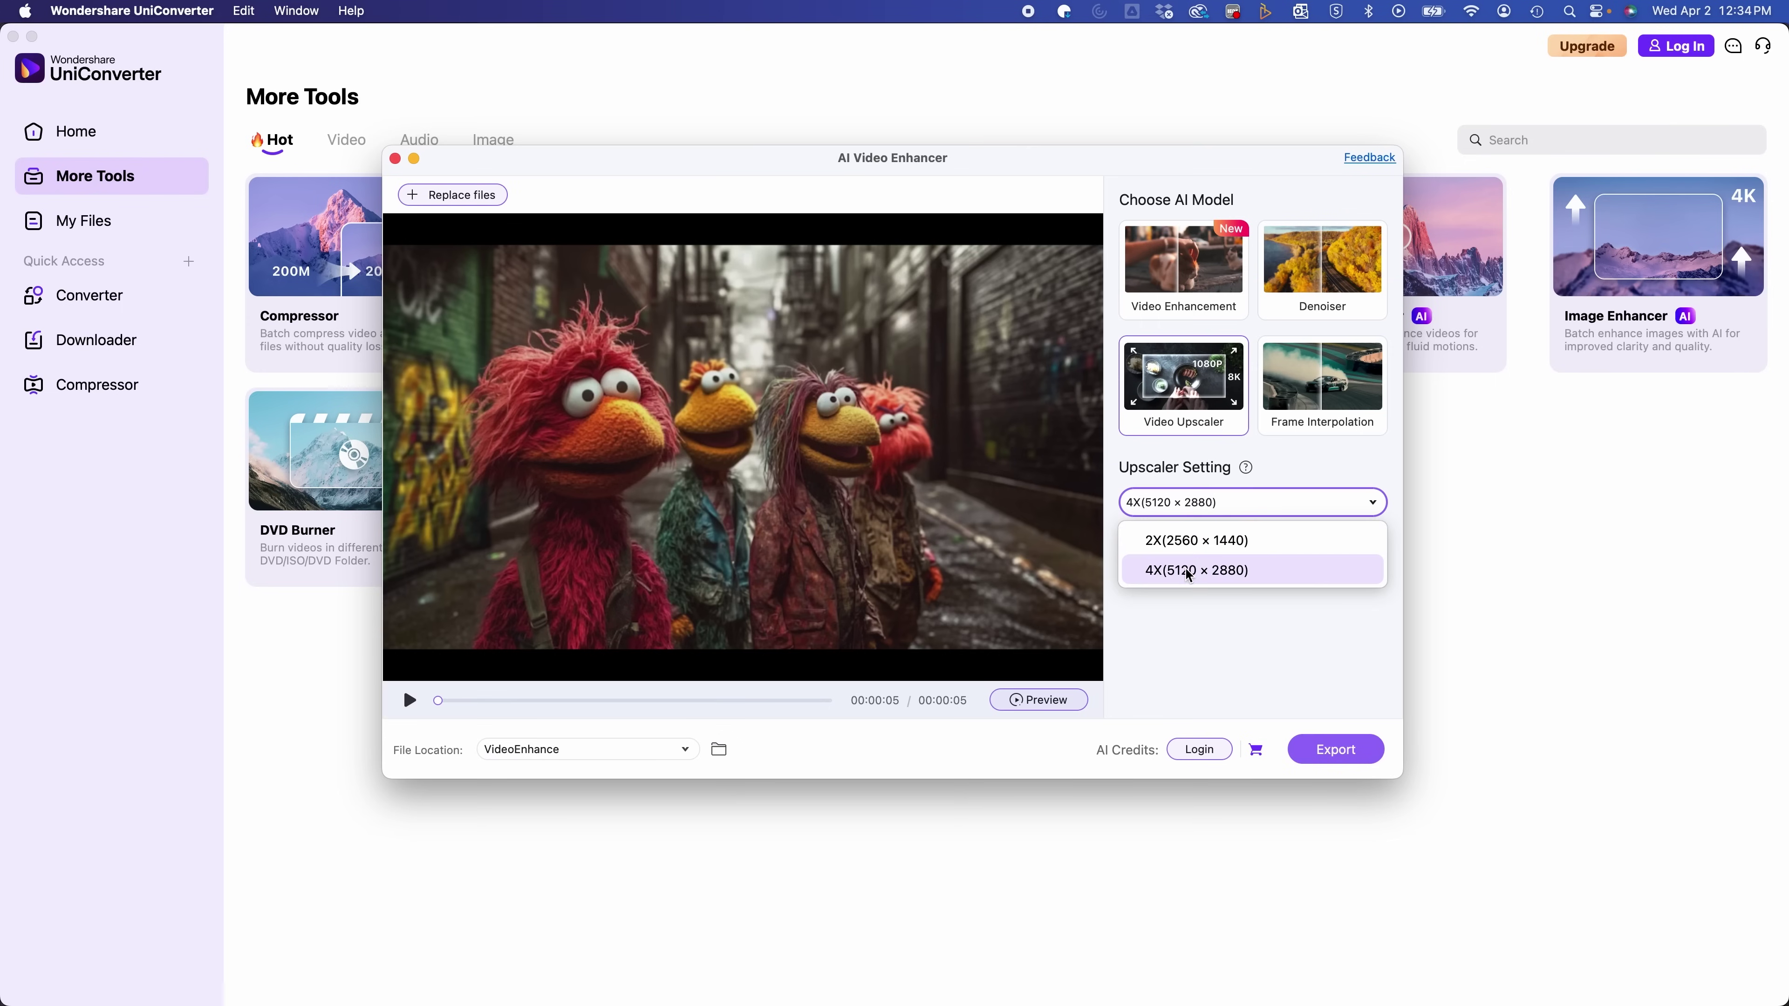
pyautogui.click(1189, 571)
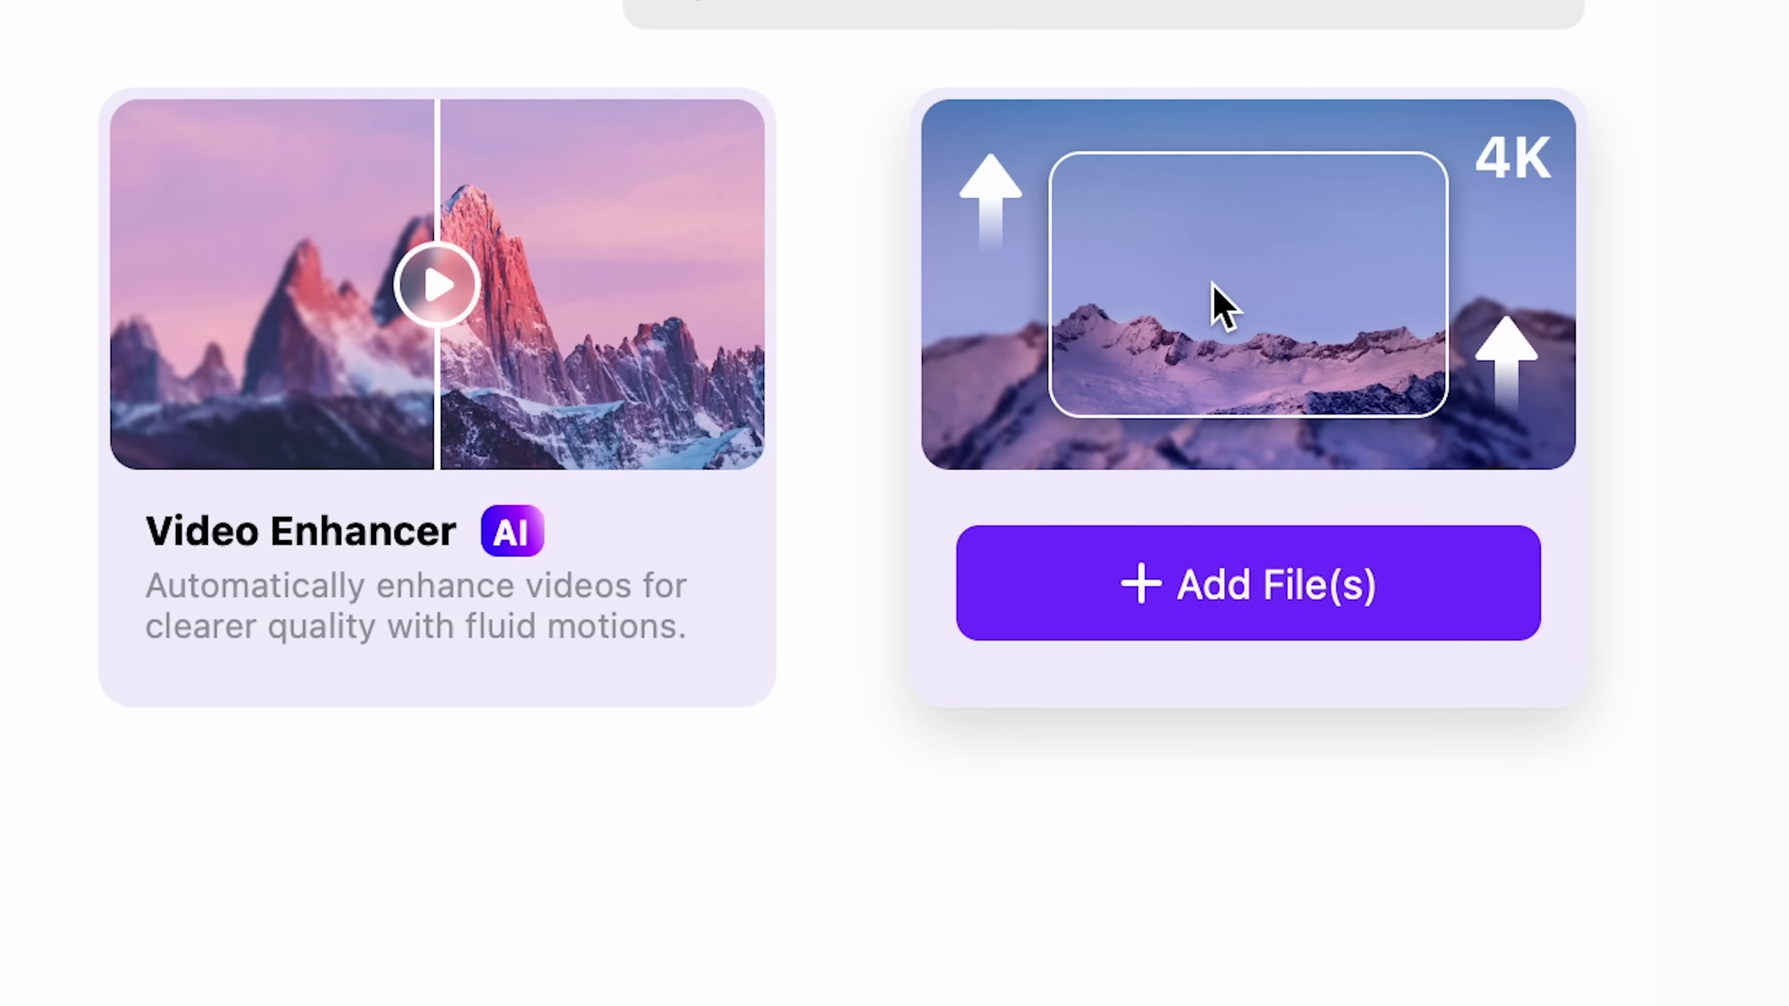
# Step: Load the cornfield photo into AI Image Enhancer and switch to the Old Photo Colorizer model
pyautogui.click(1647, 243)
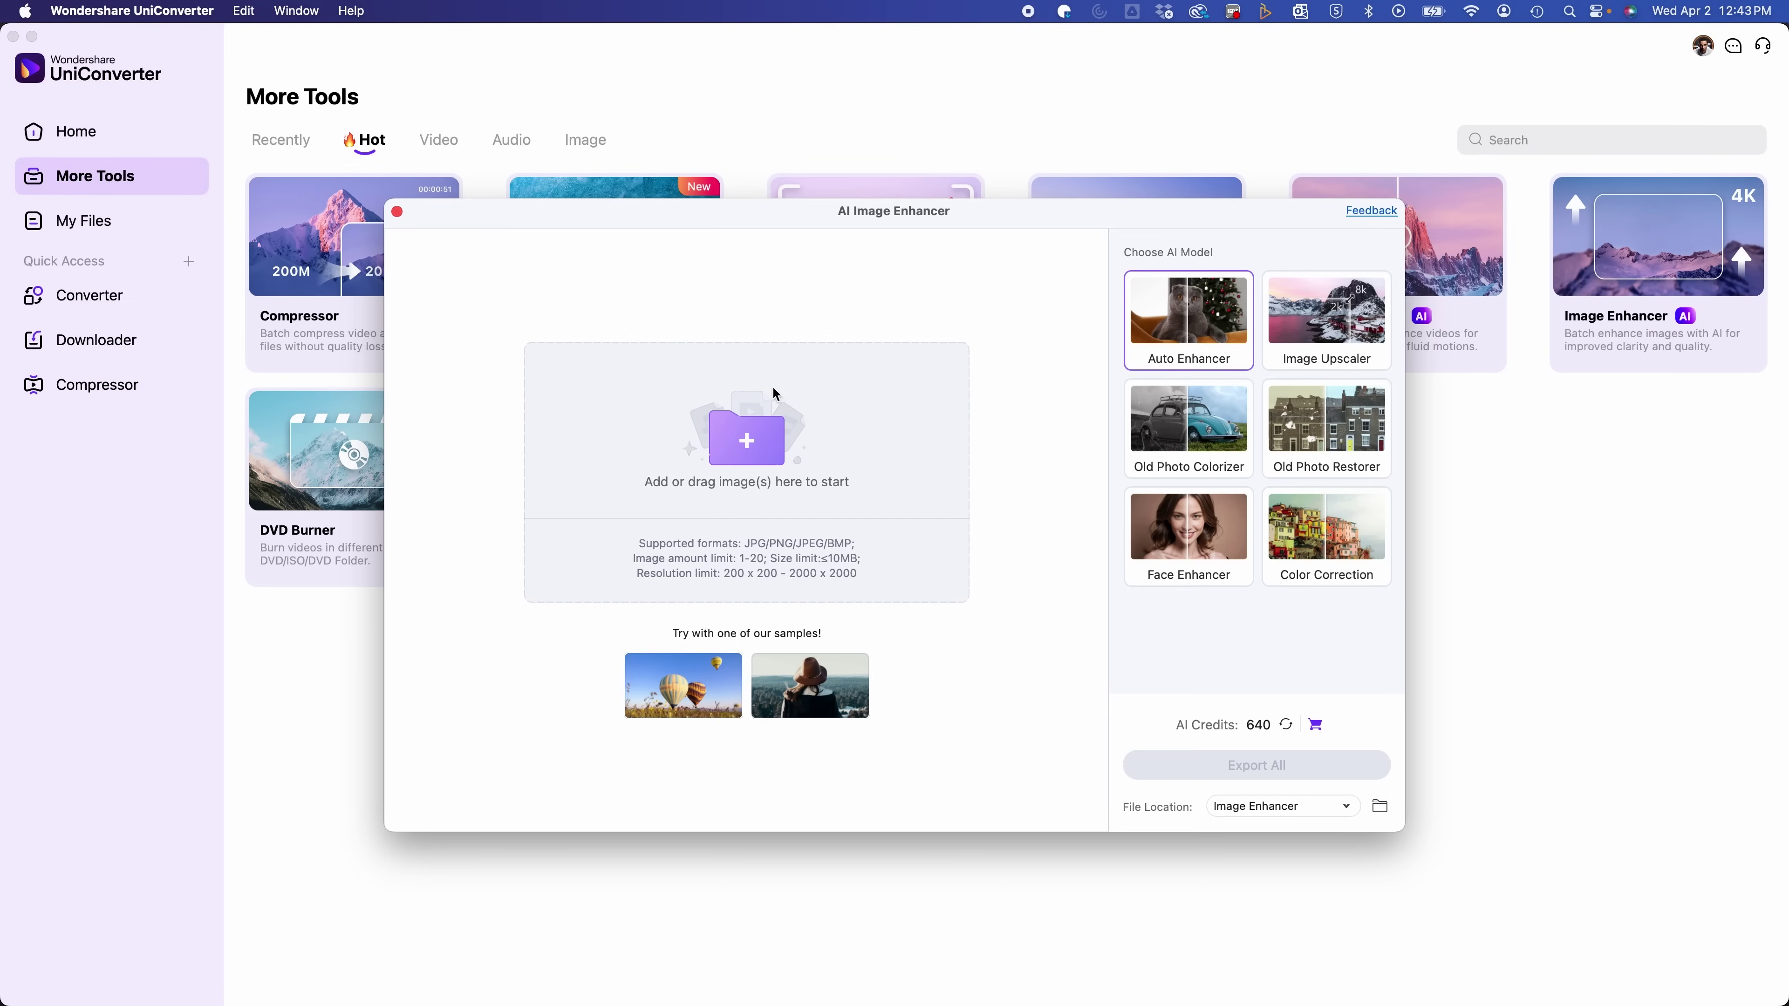
pyautogui.click(752, 362)
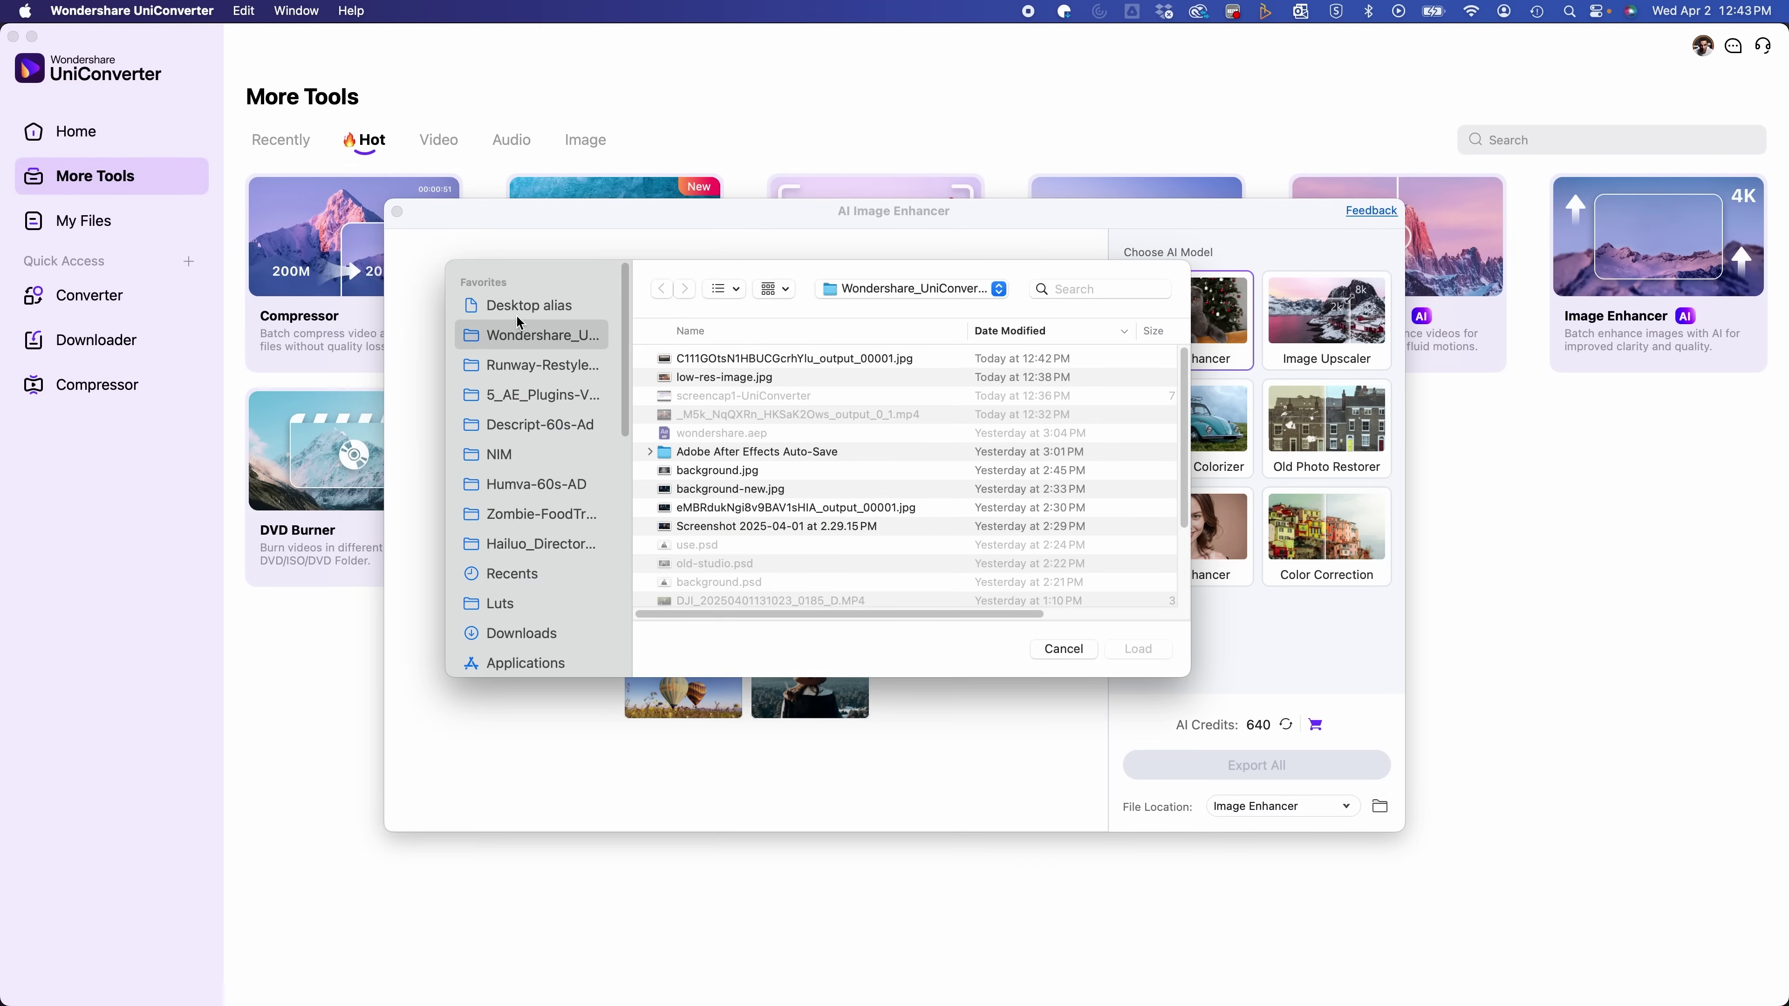
pyautogui.click(738, 358)
pyautogui.press('space')
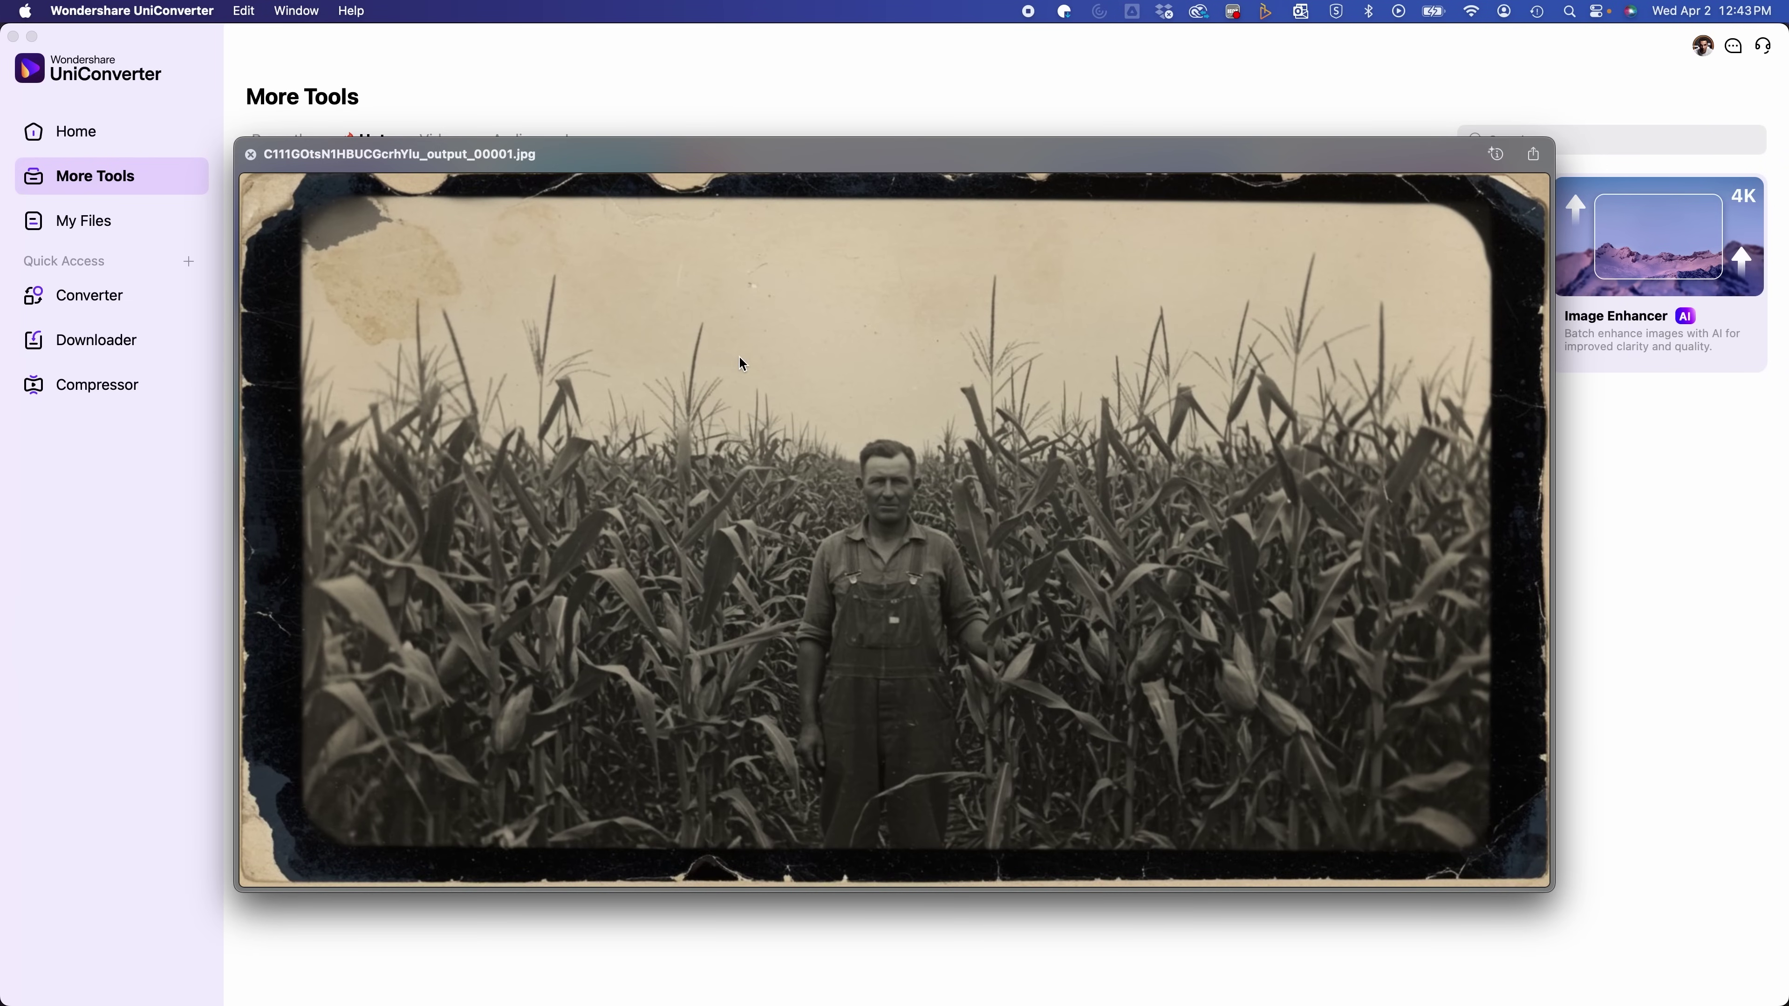
pyautogui.press('space')
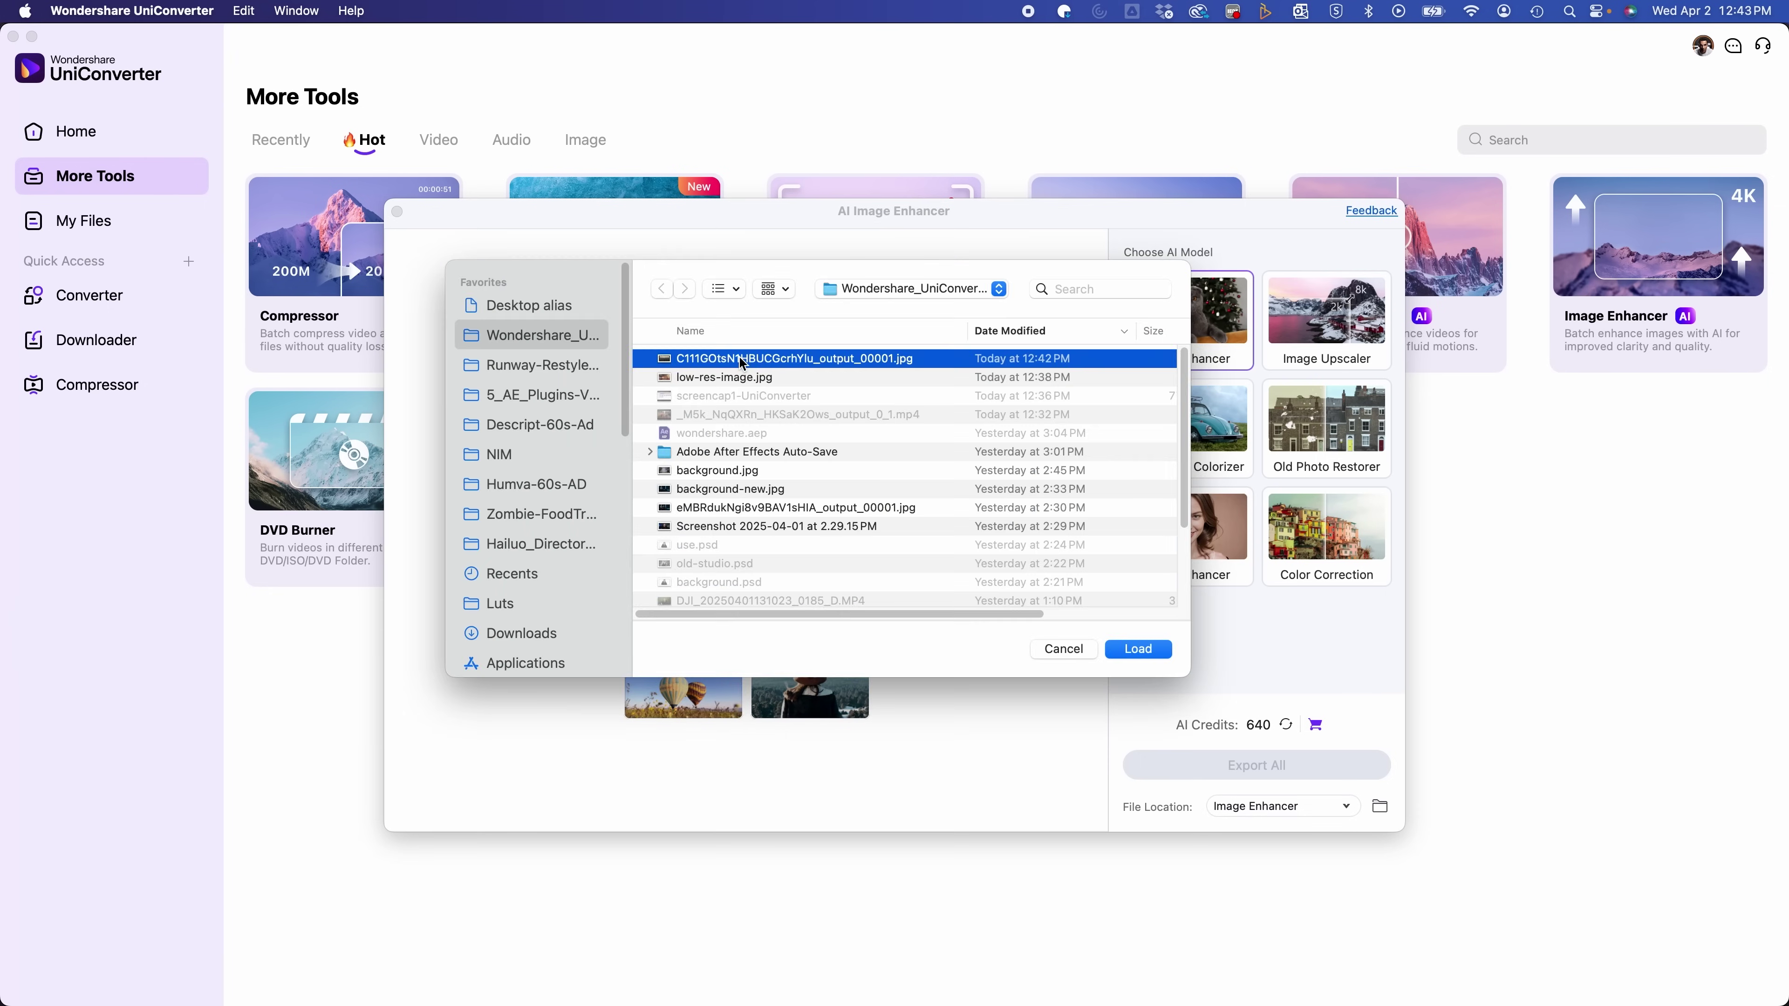
pyautogui.press('Return')
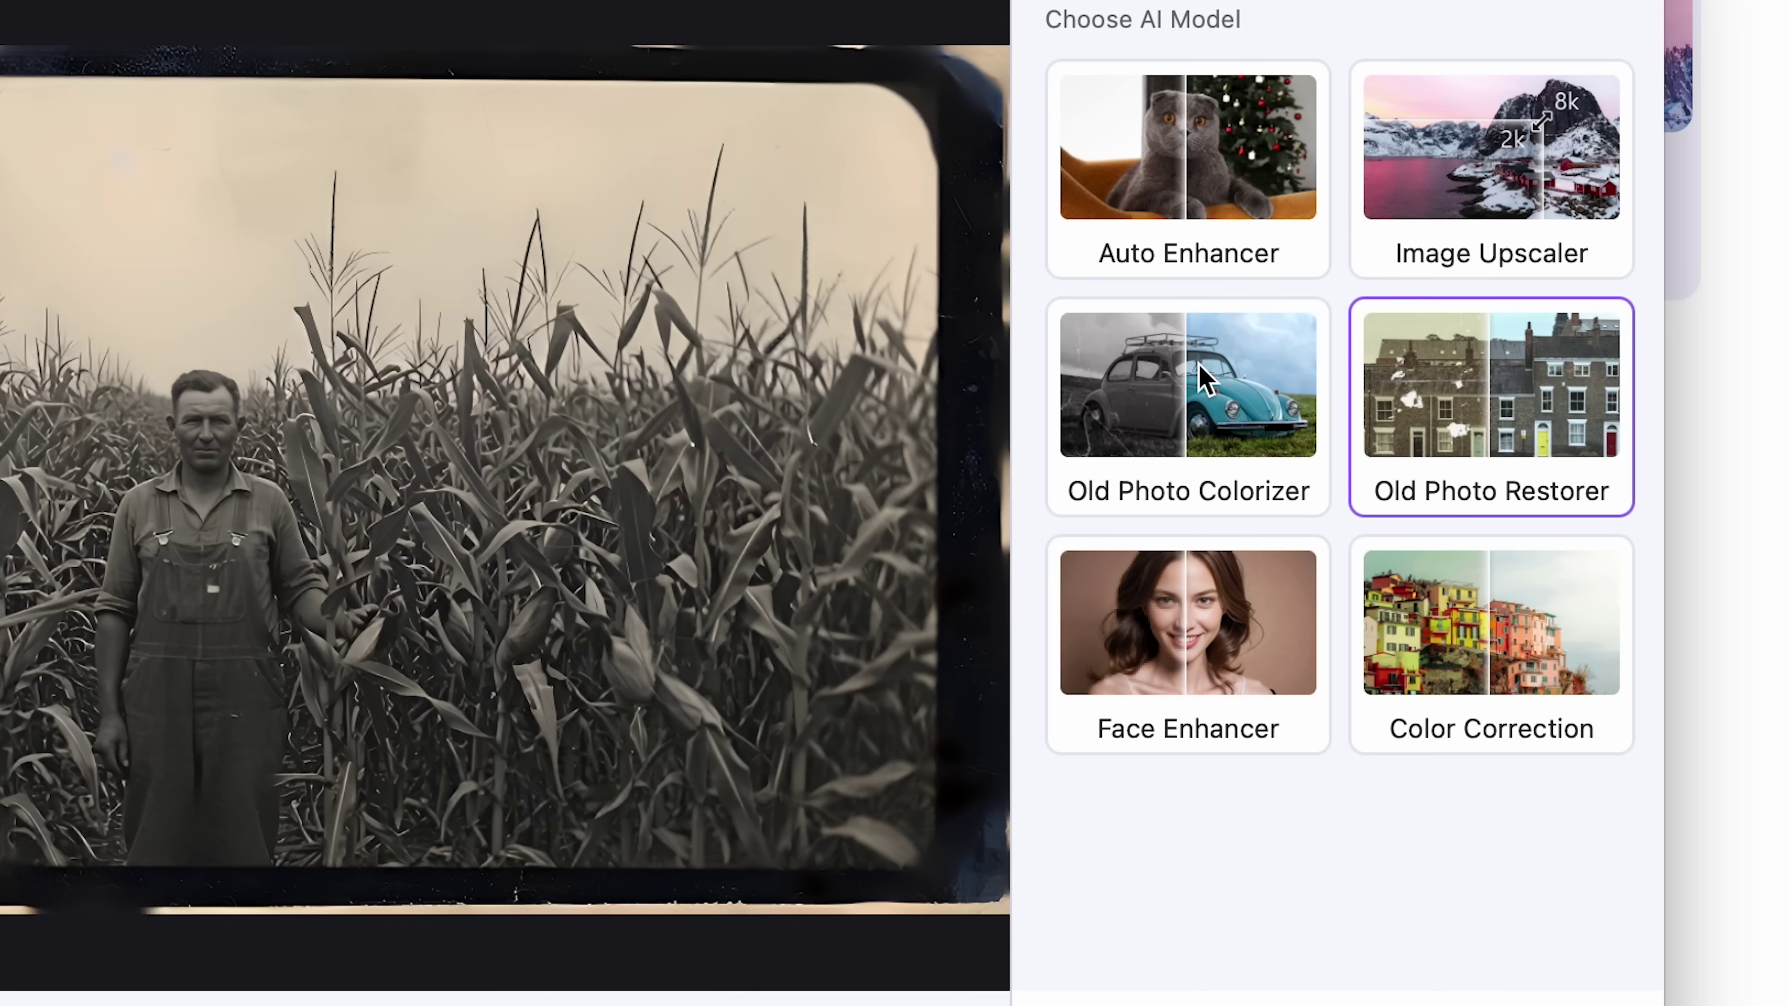
pyautogui.click(1280, 410)
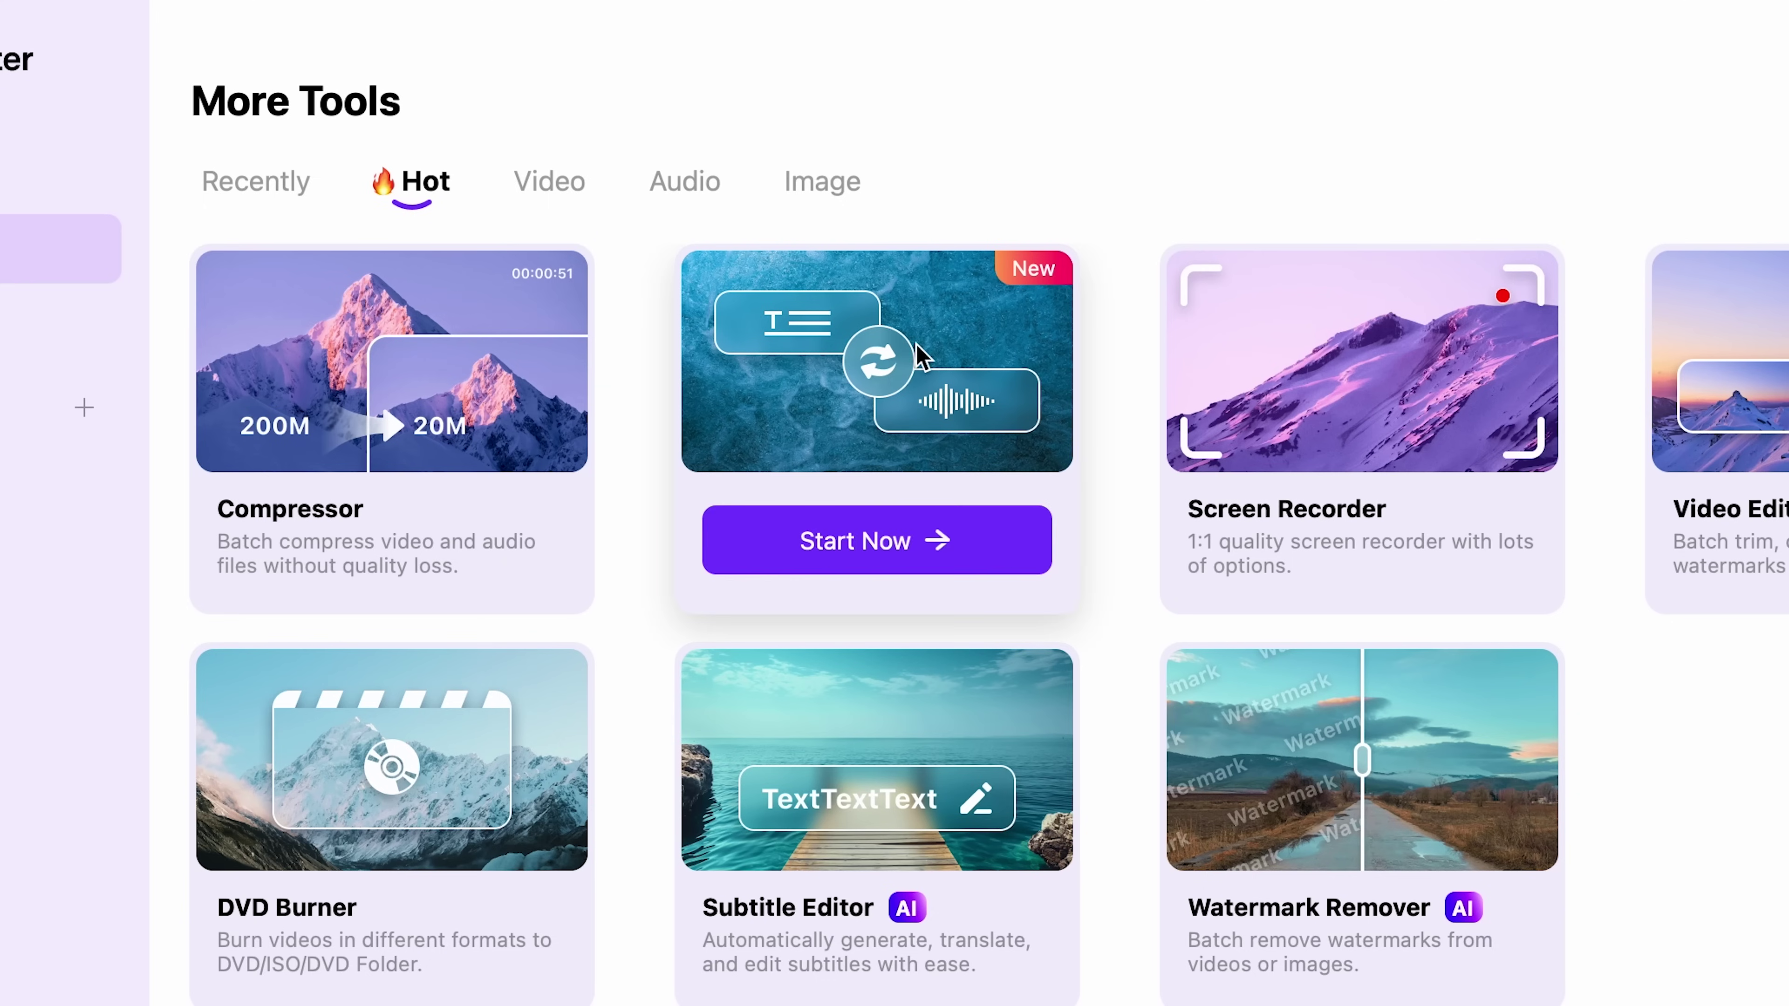
# Step: In Text to Speech, choose the Bria voice over Kingsley and generate the 4-second voiceover
pyautogui.click(877, 537)
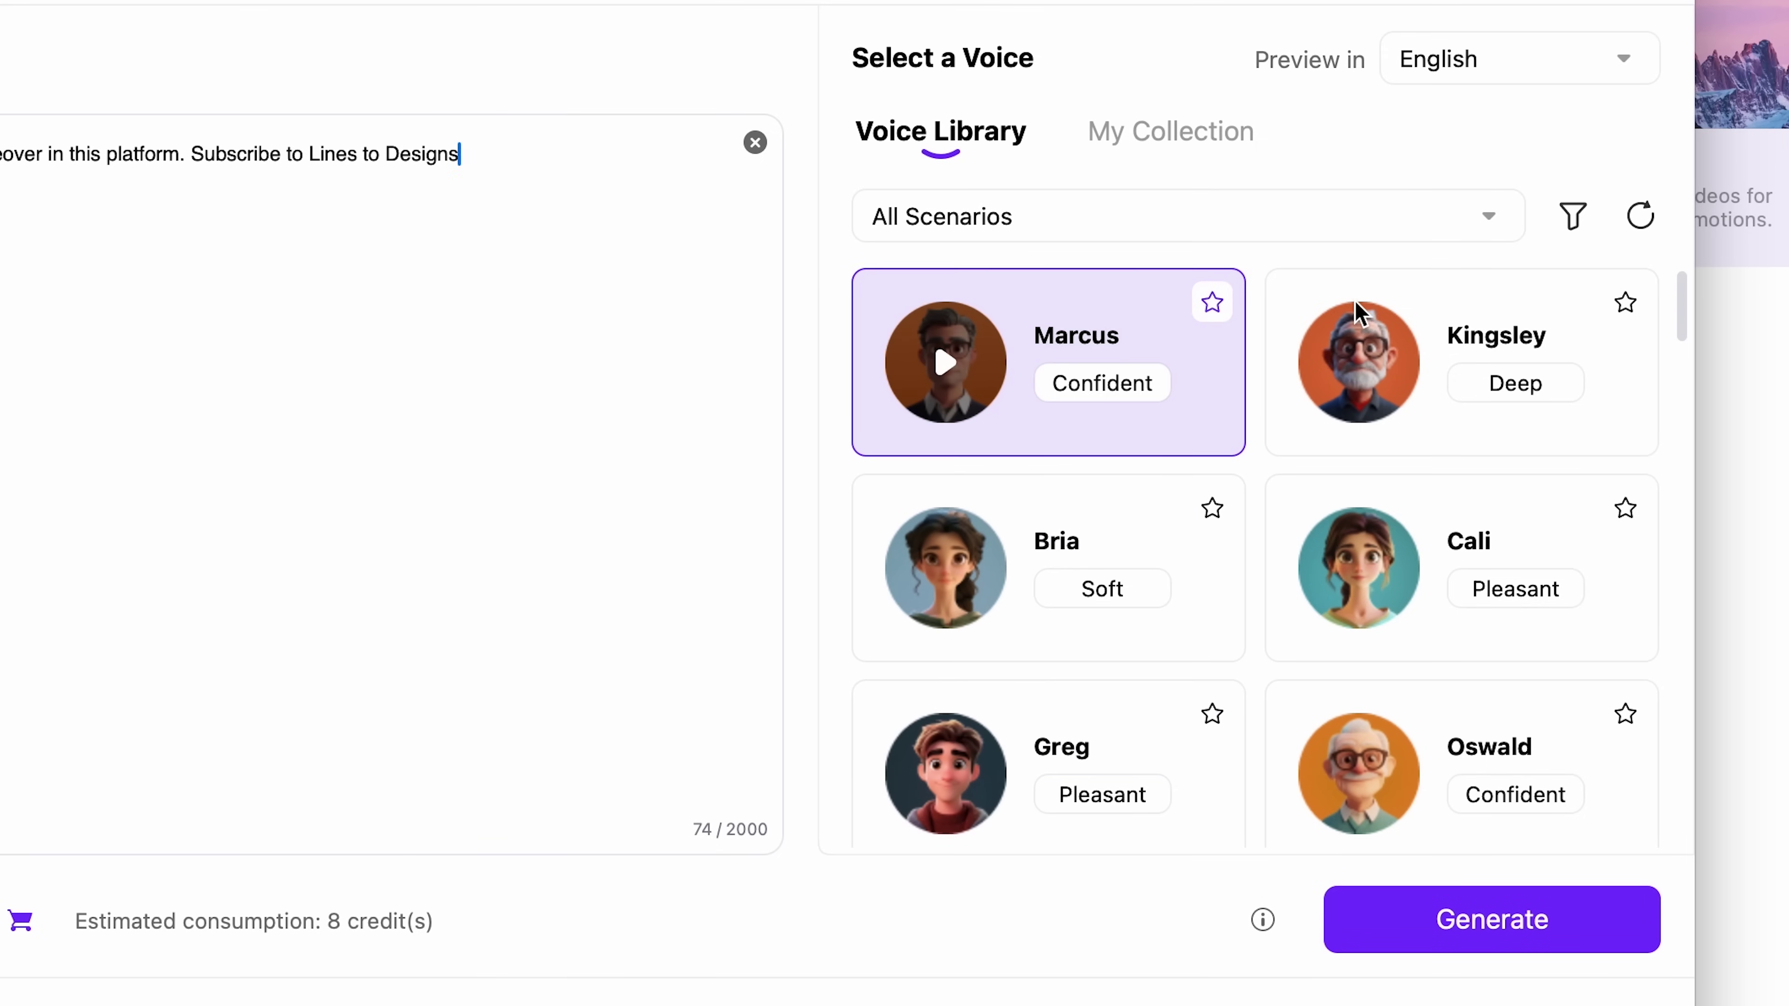
pyautogui.click(1226, 451)
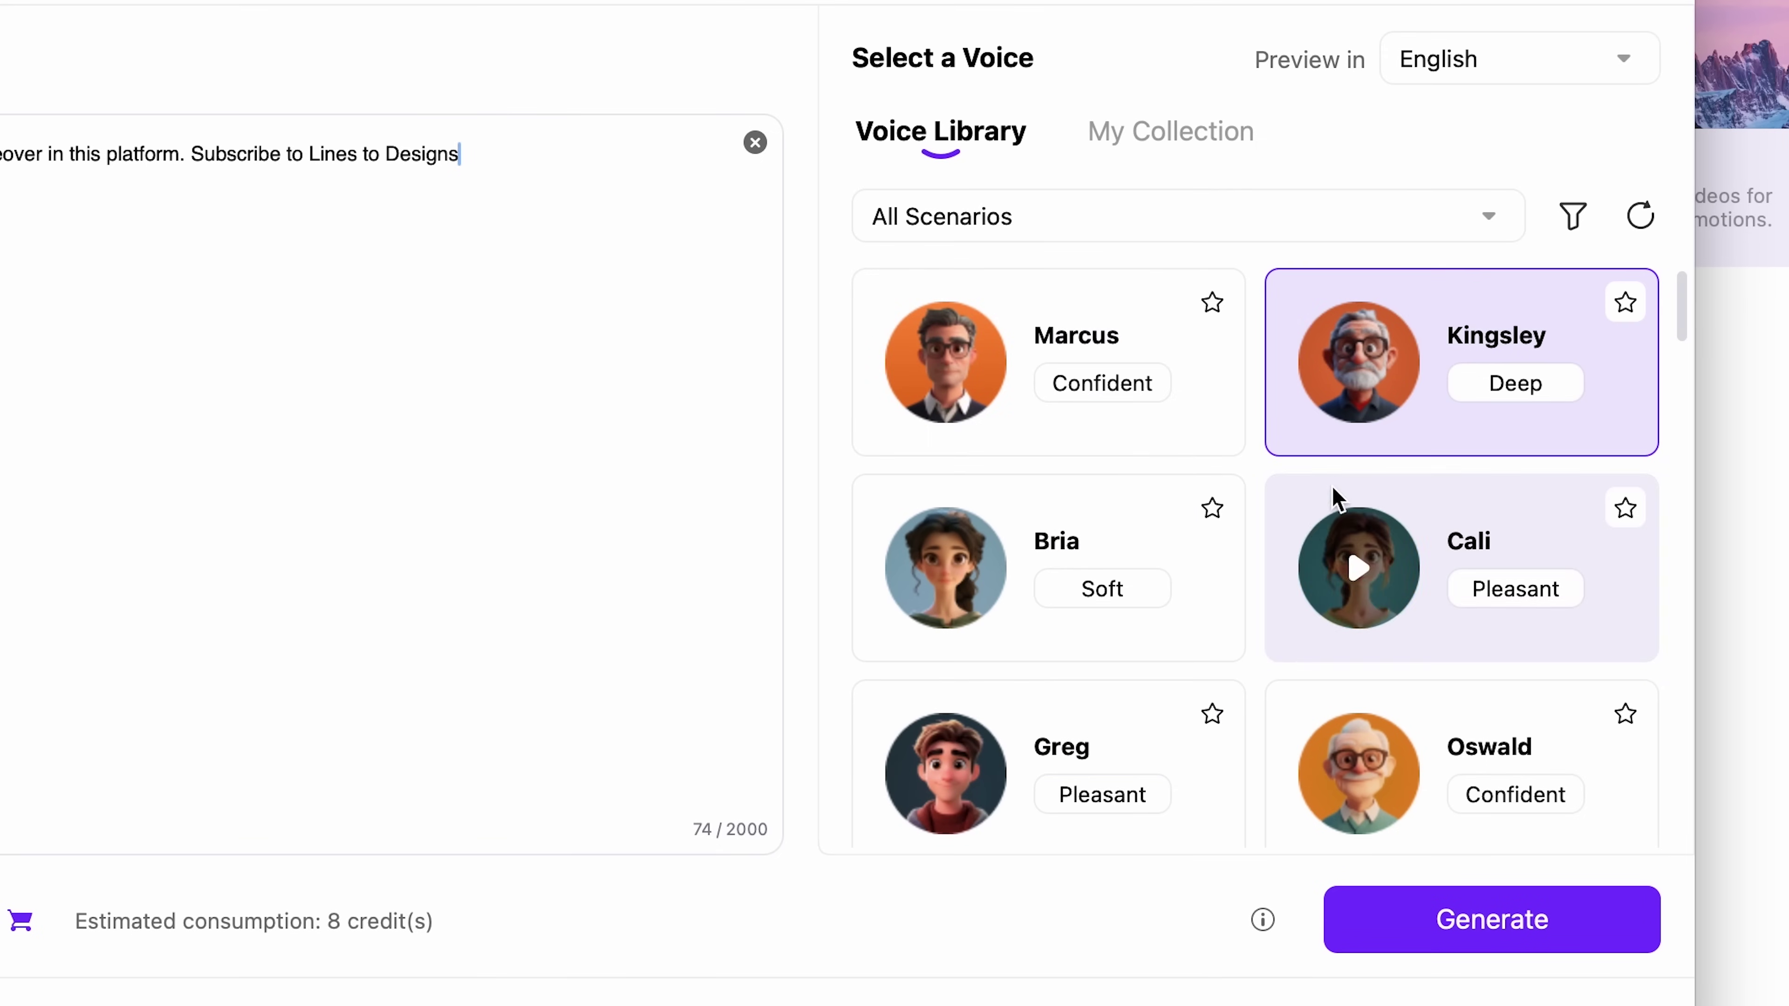
pyautogui.click(1098, 533)
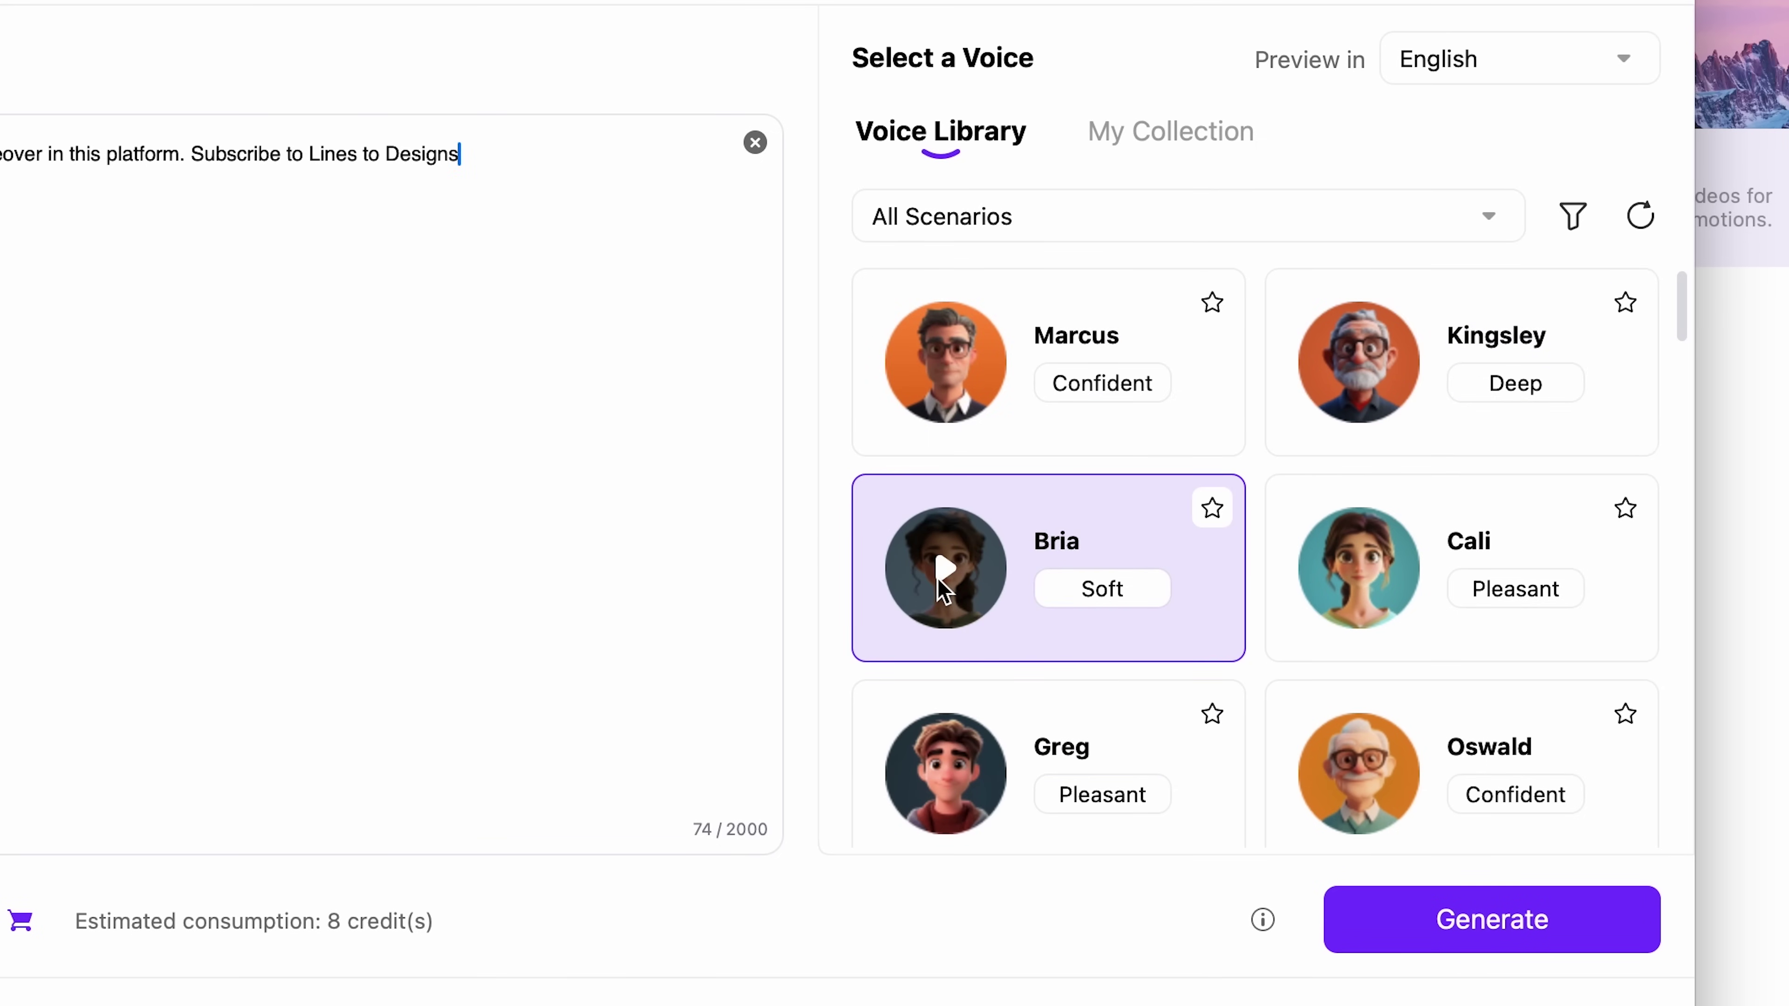
pyautogui.click(1492, 920)
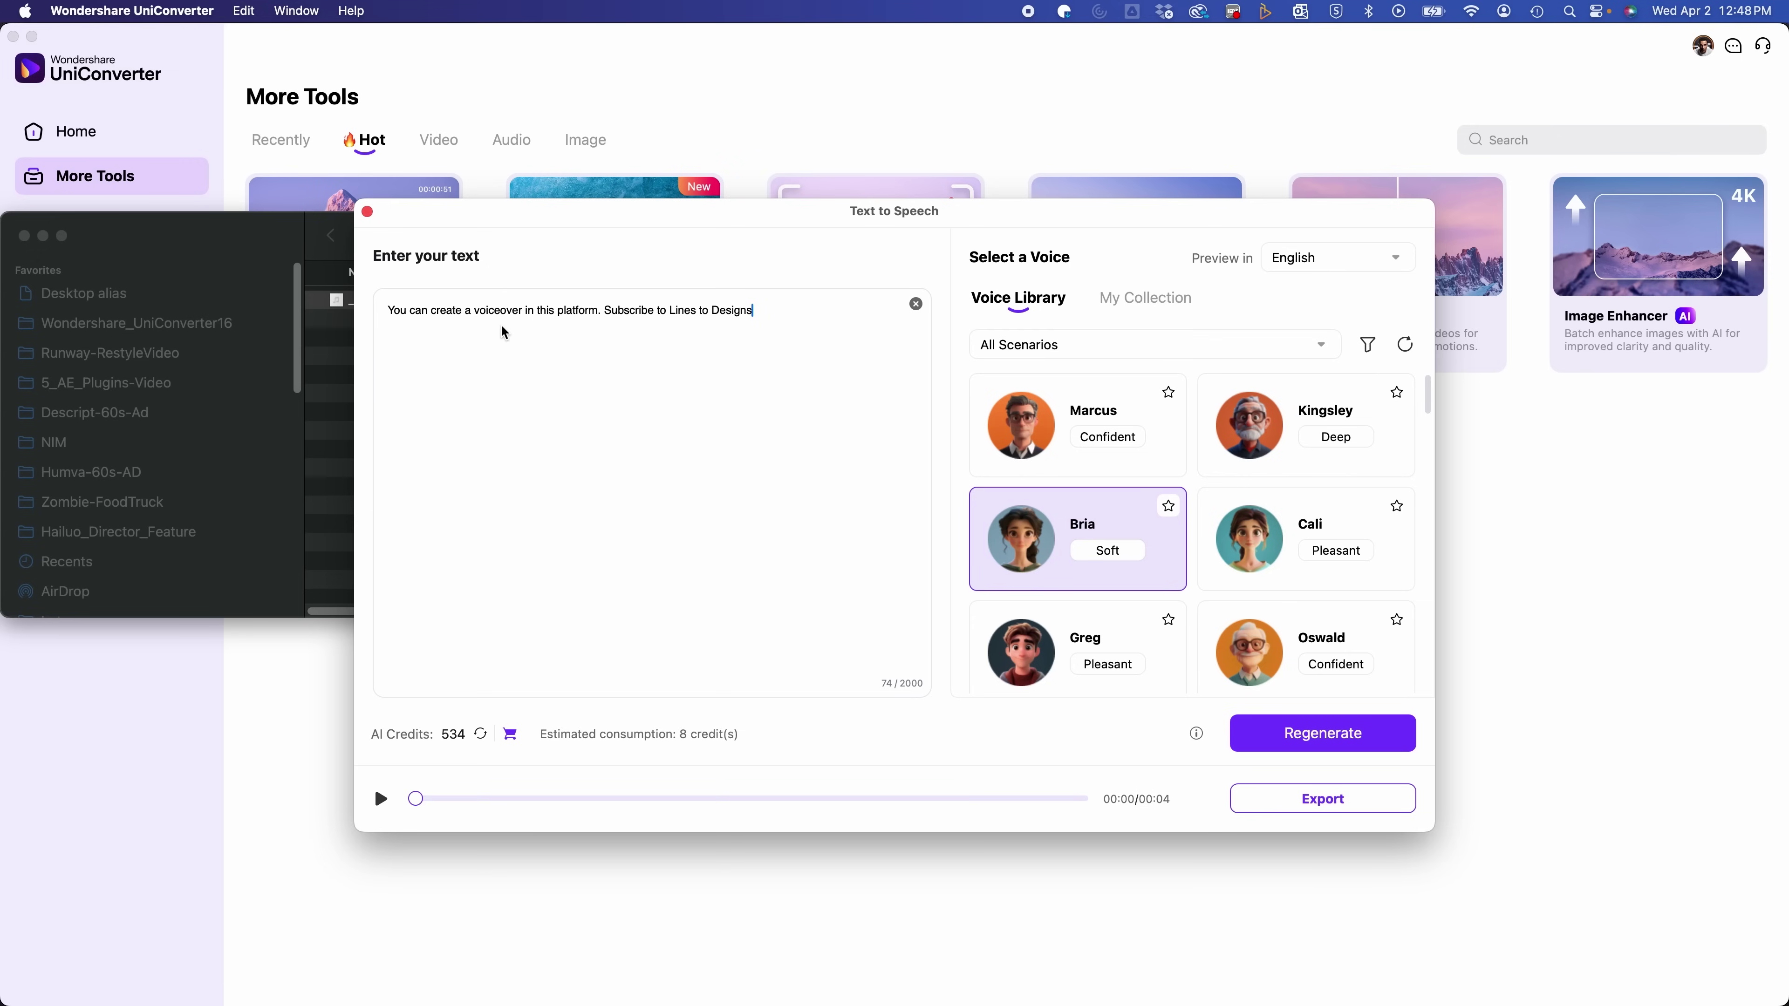
# Step: Open the Subtitle Editor with the video and scrub the preview to about 8.5 and 13 seconds
pyautogui.click(368, 212)
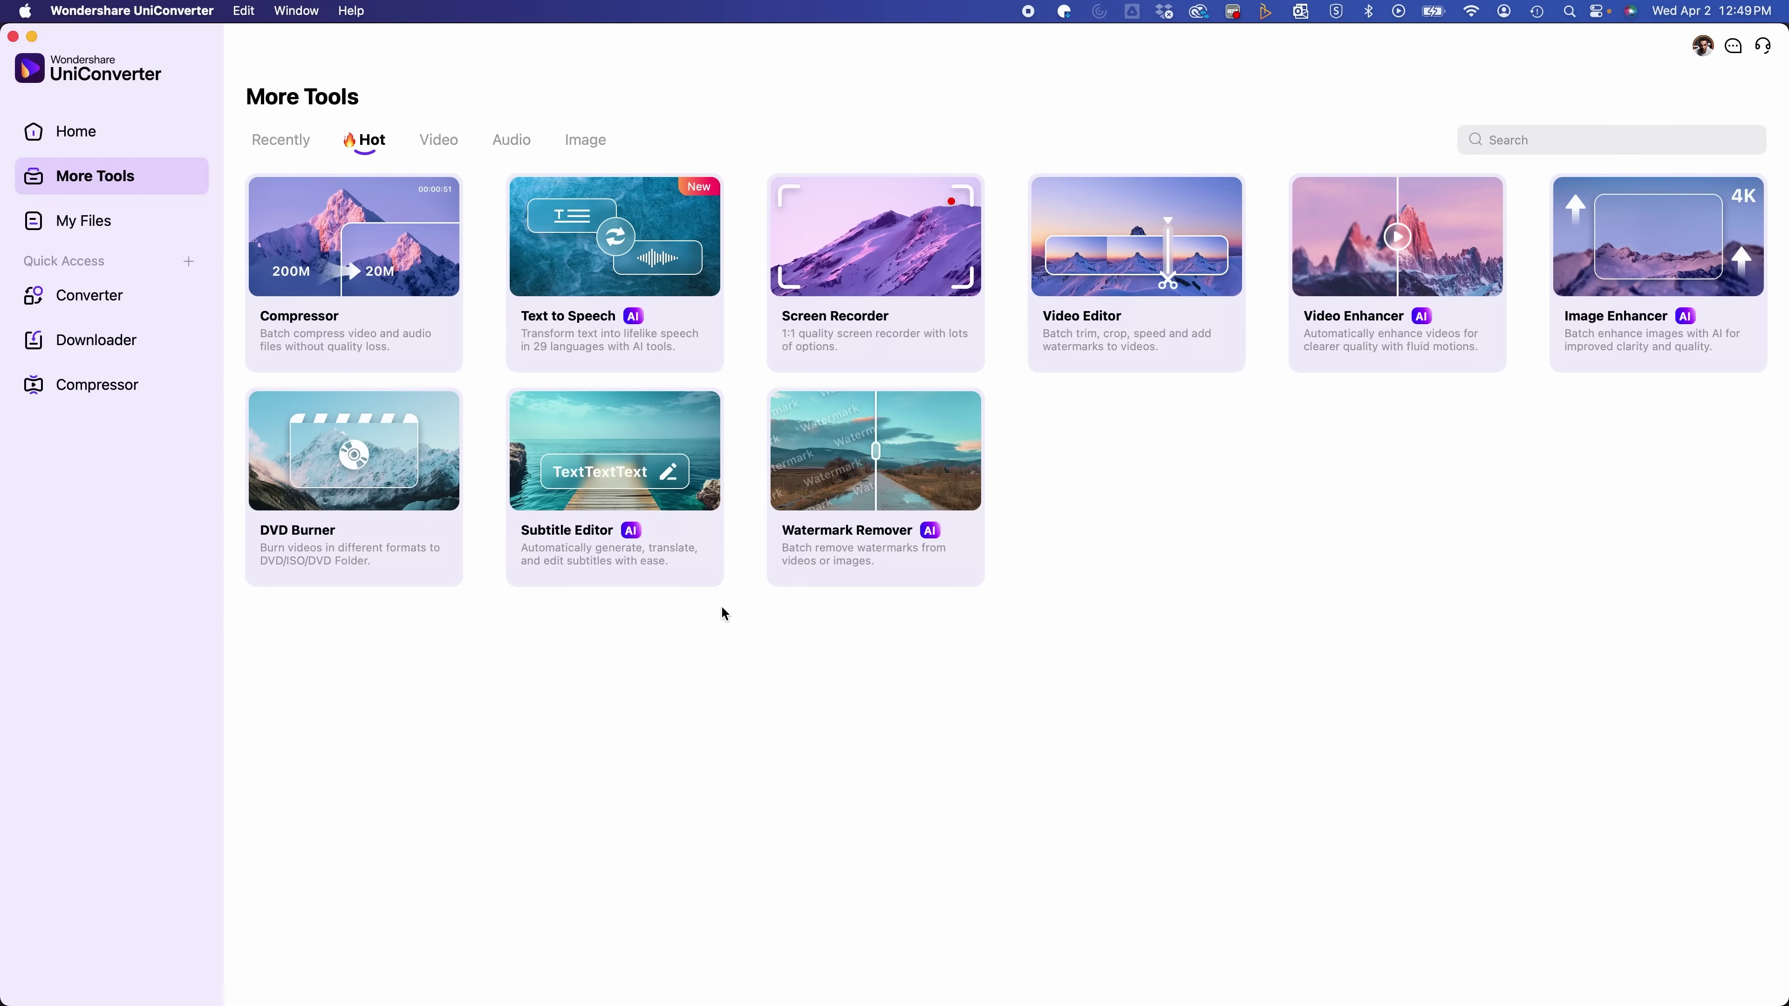
pyautogui.click(639, 426)
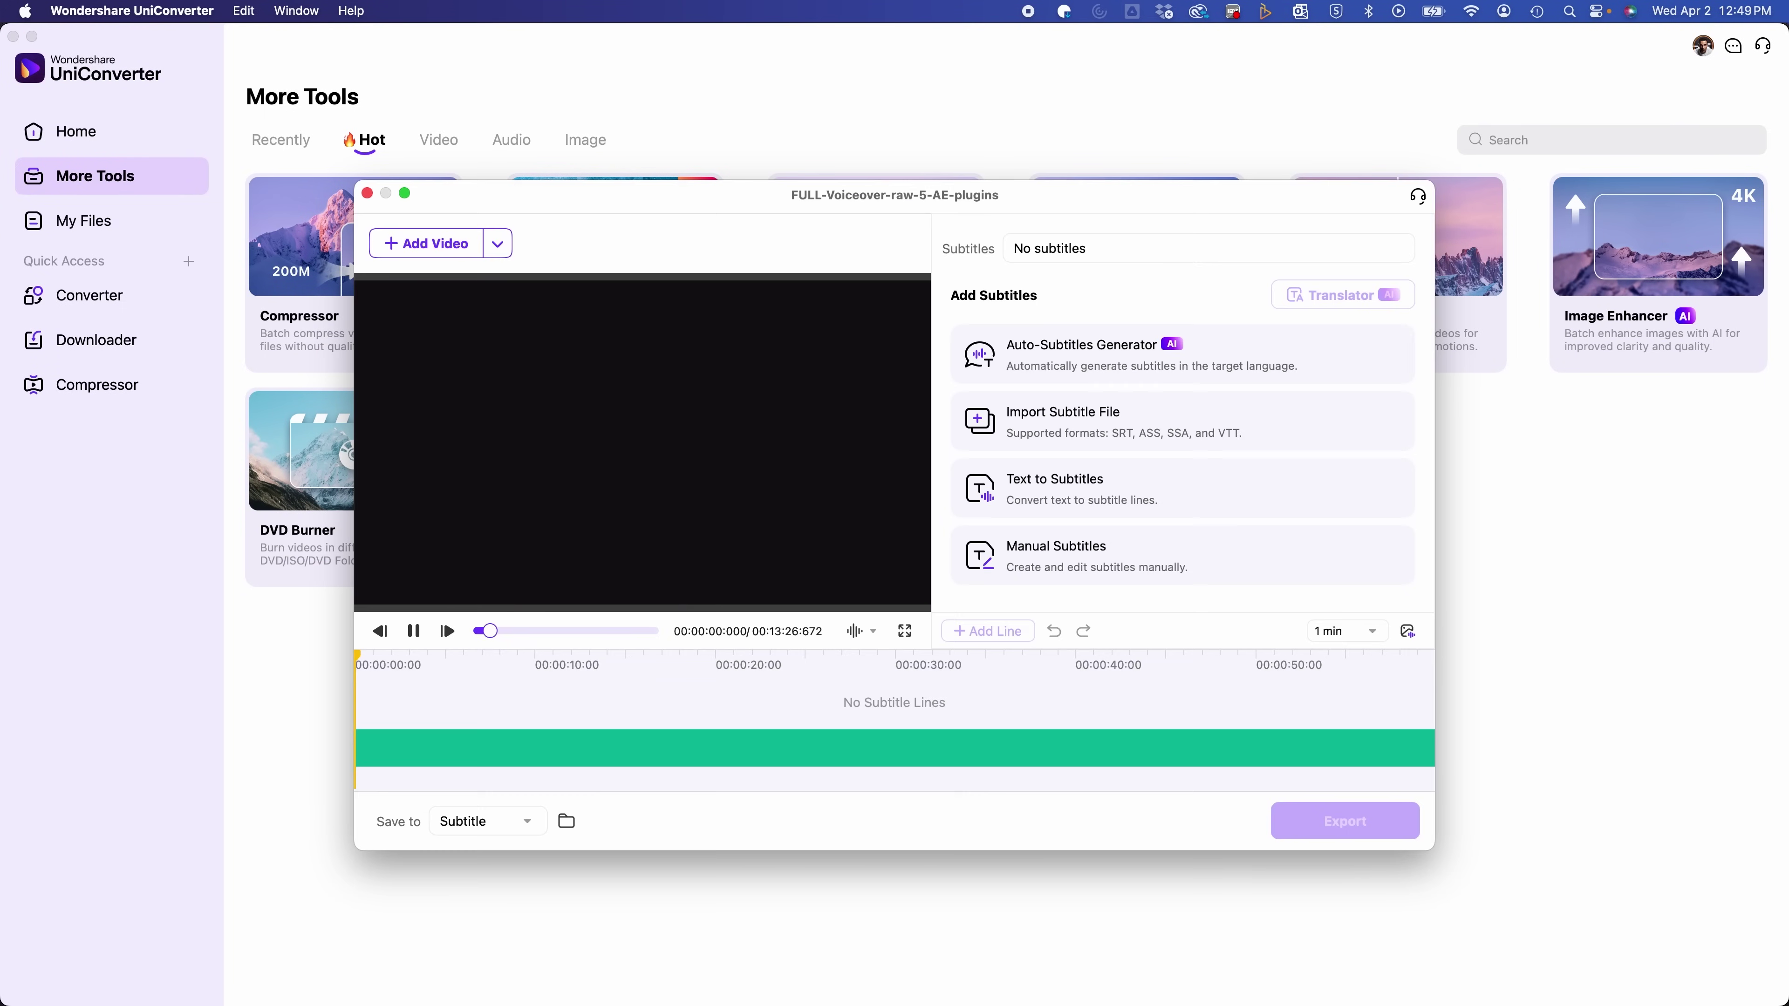
pyautogui.click(512, 656)
pyautogui.click(590, 661)
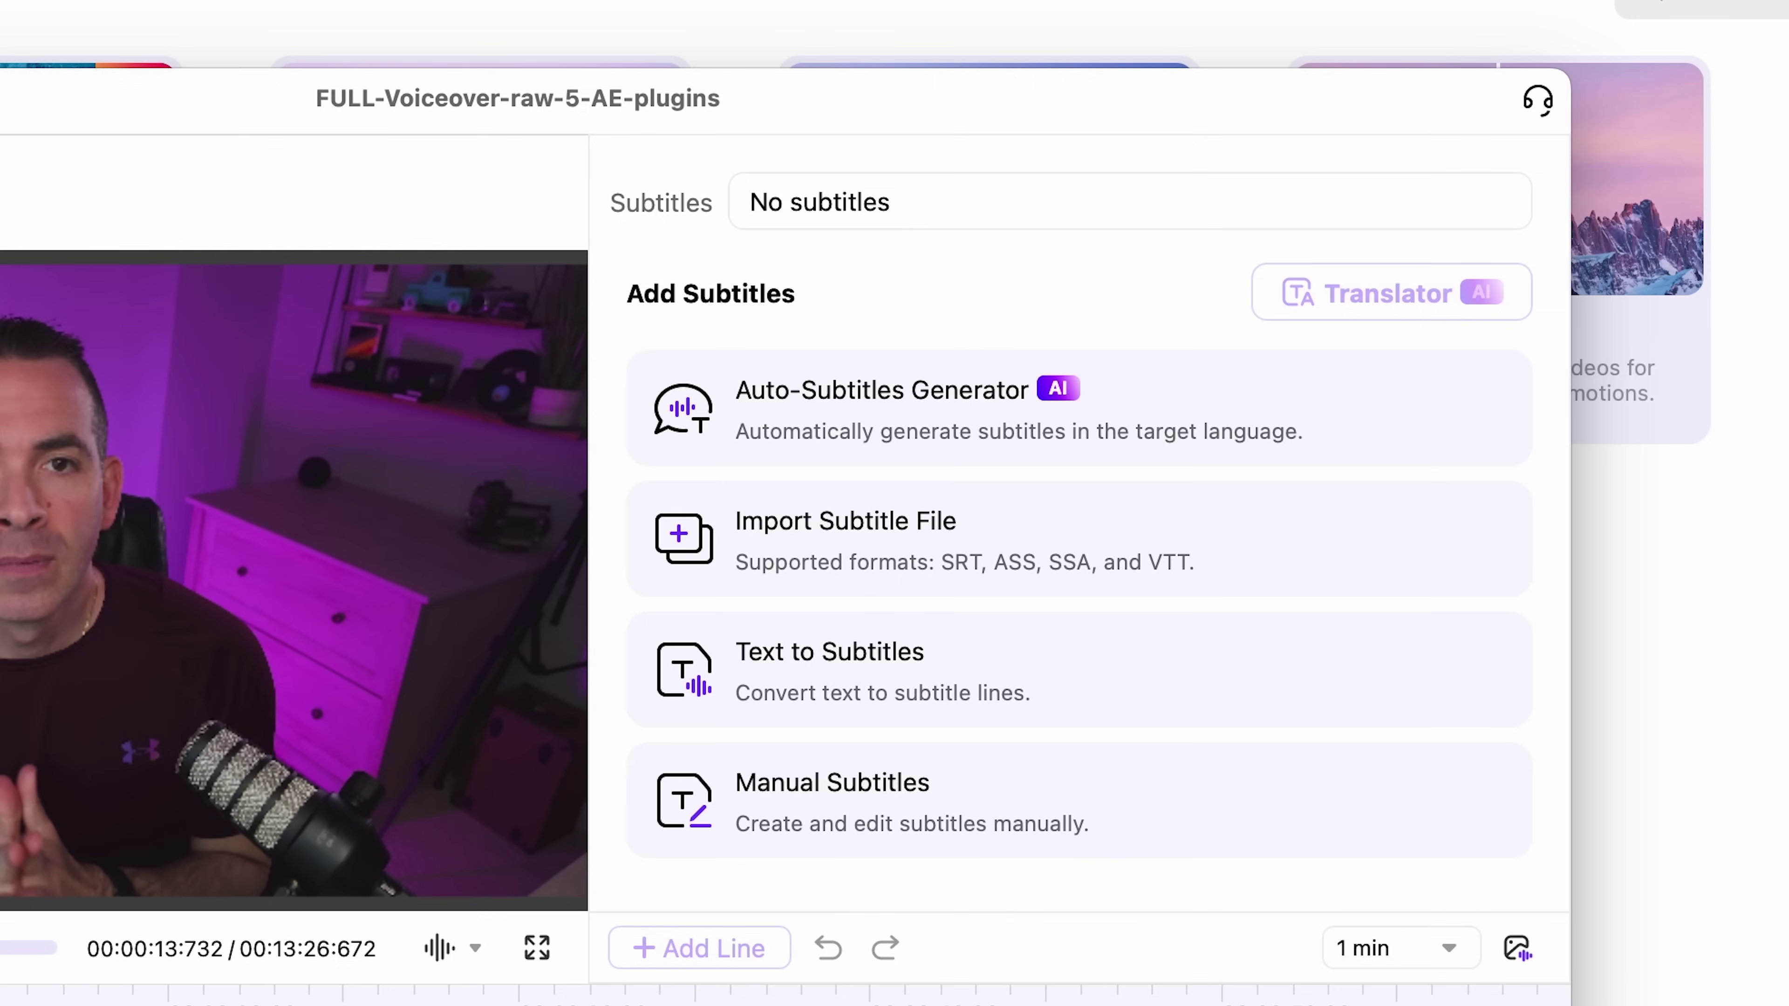
# Step: Auto-generate English subtitles, scroll the Subtitles list, and jump to subtitle line 084
pyautogui.click(871, 407)
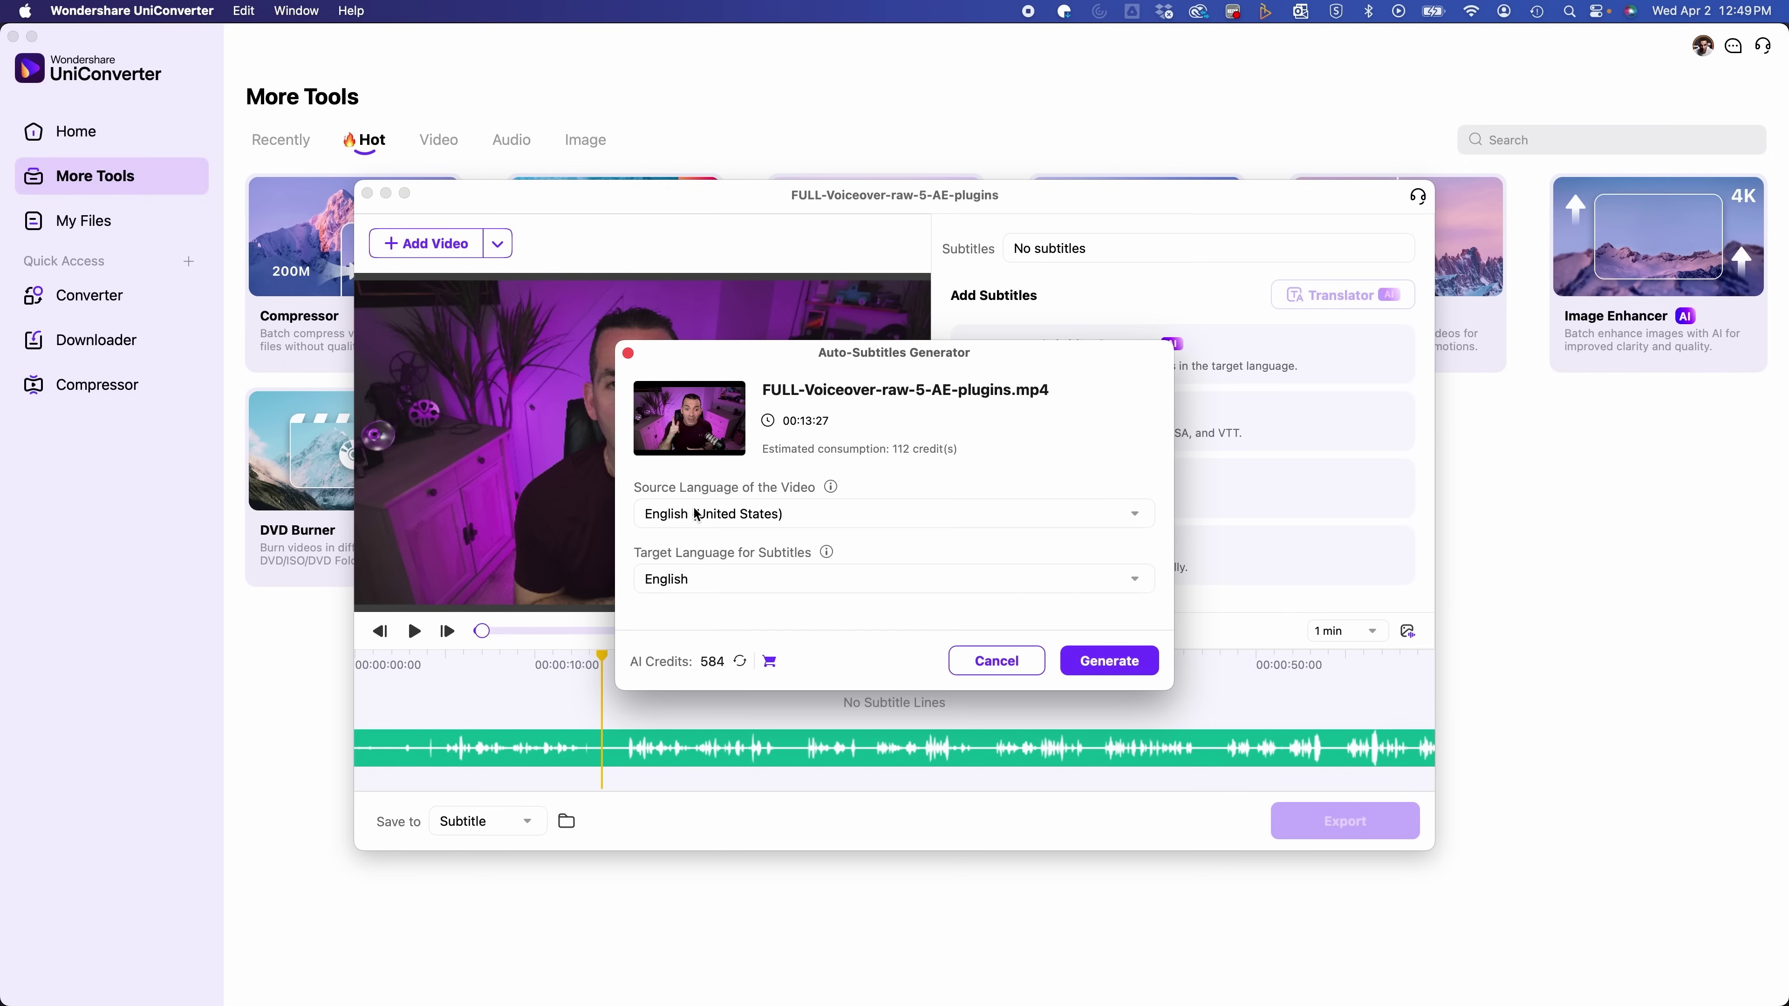
pyautogui.click(1094, 660)
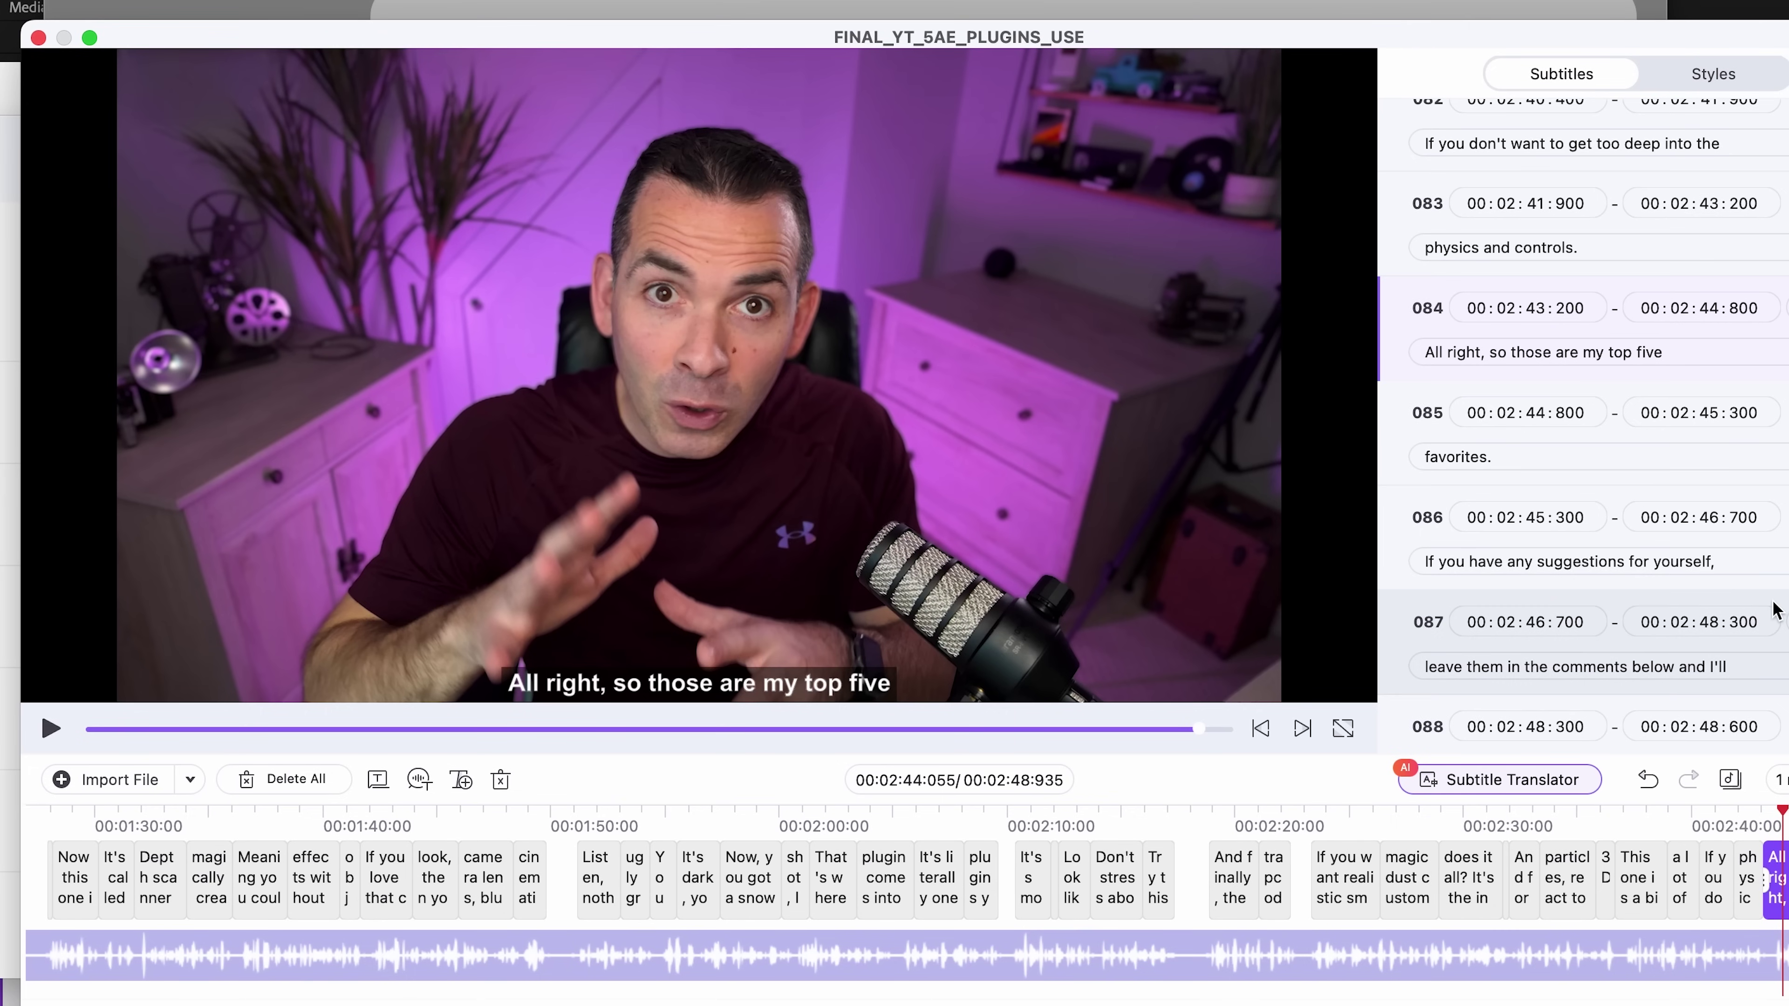
pyautogui.scroll(4, 1774, 614)
pyautogui.scroll(-3, 1774, 609)
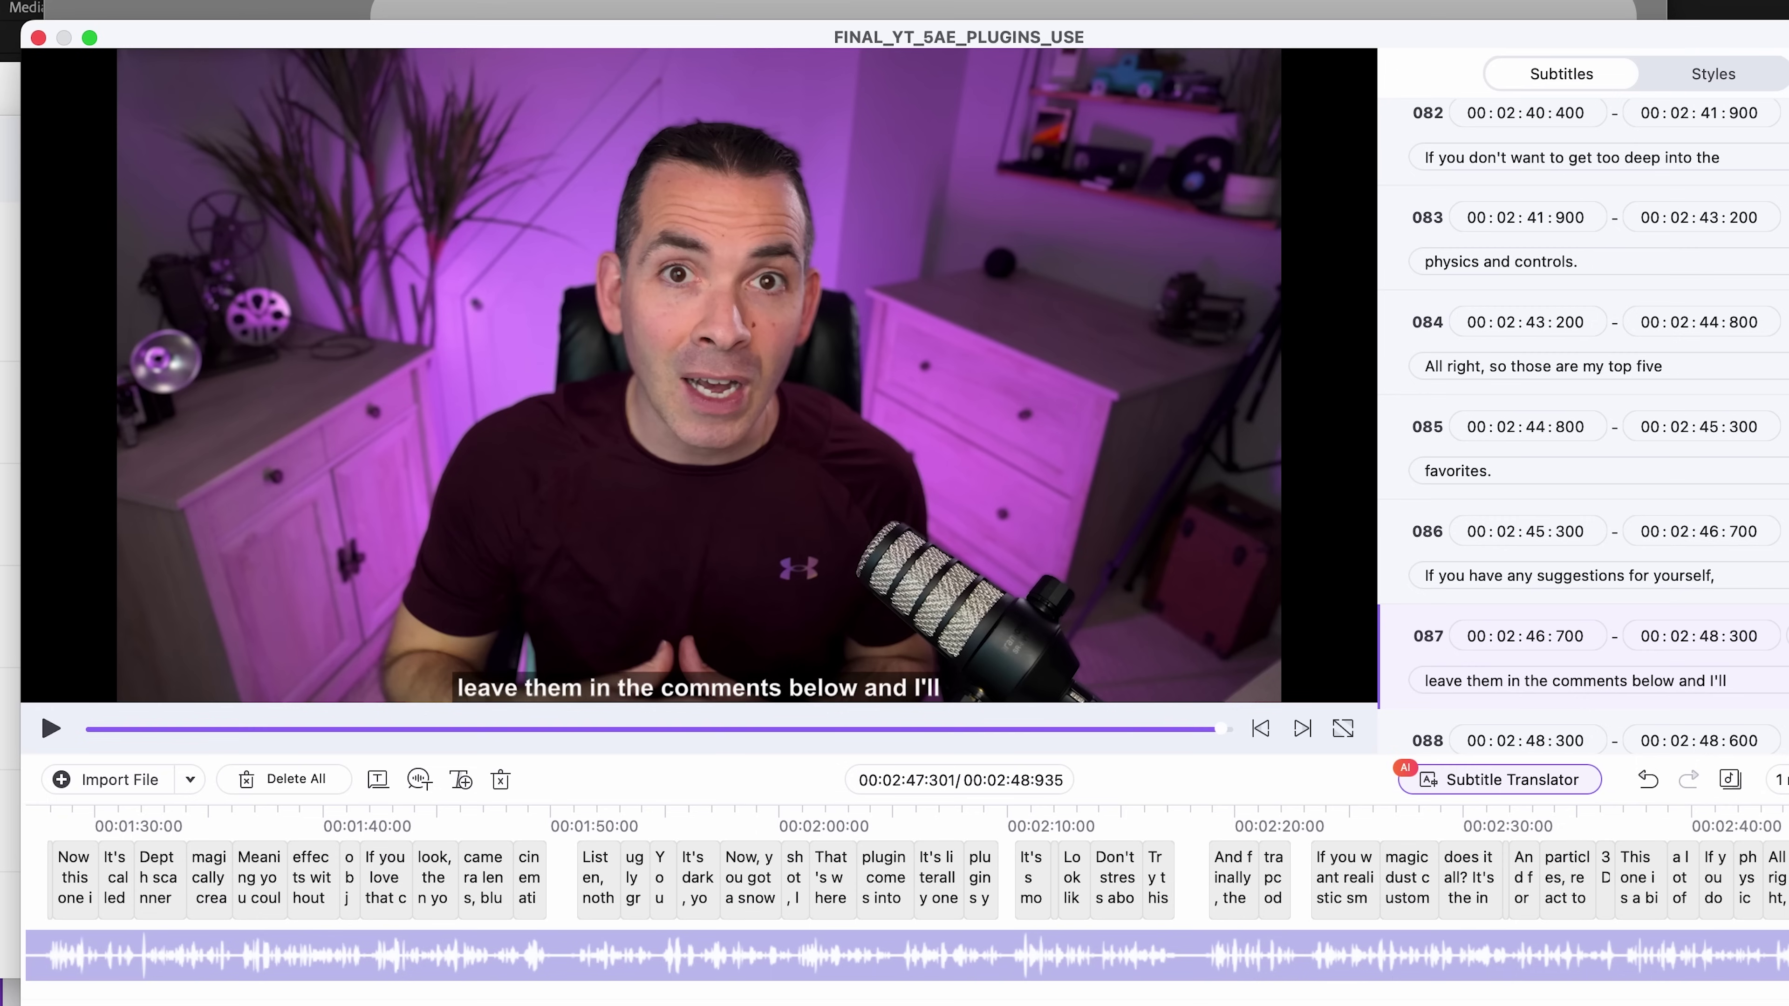
pyautogui.click(1772, 878)
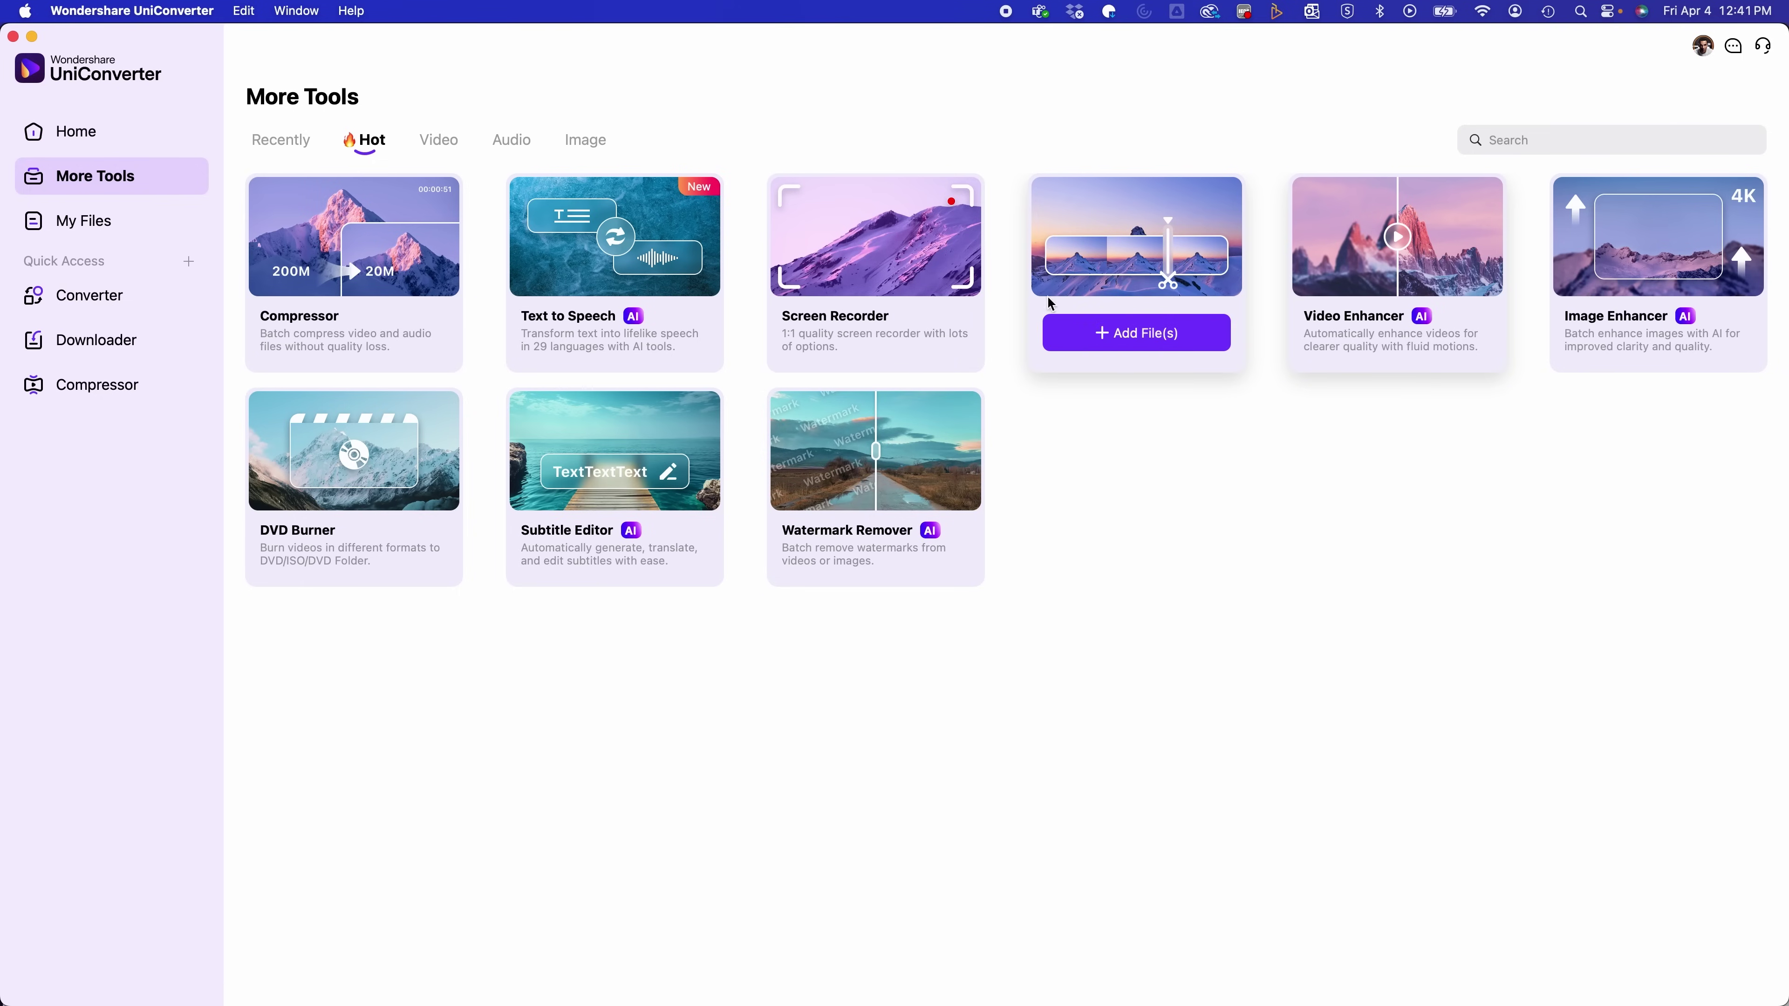
# Step: Load noisyshot2.mp4 into the Video Editor and scrub the preview back to the first frame
pyautogui.click(1142, 273)
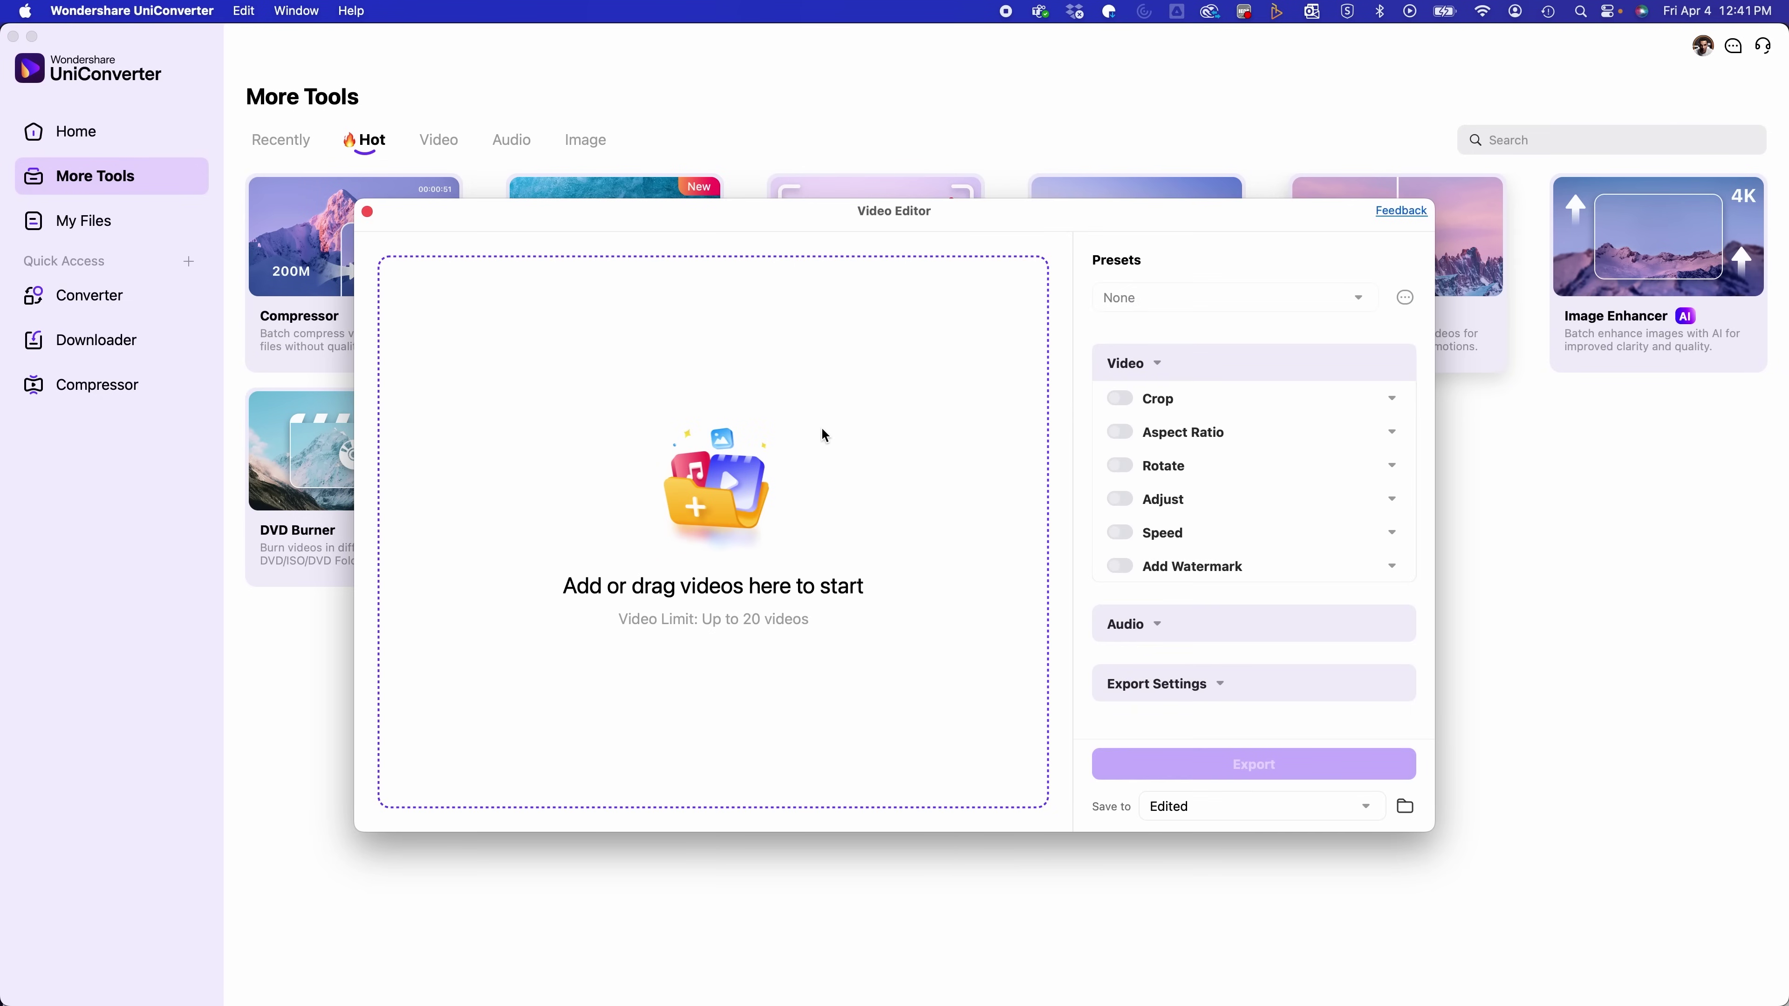
pyautogui.scroll(-10, 650, 475)
pyautogui.click(662, 534)
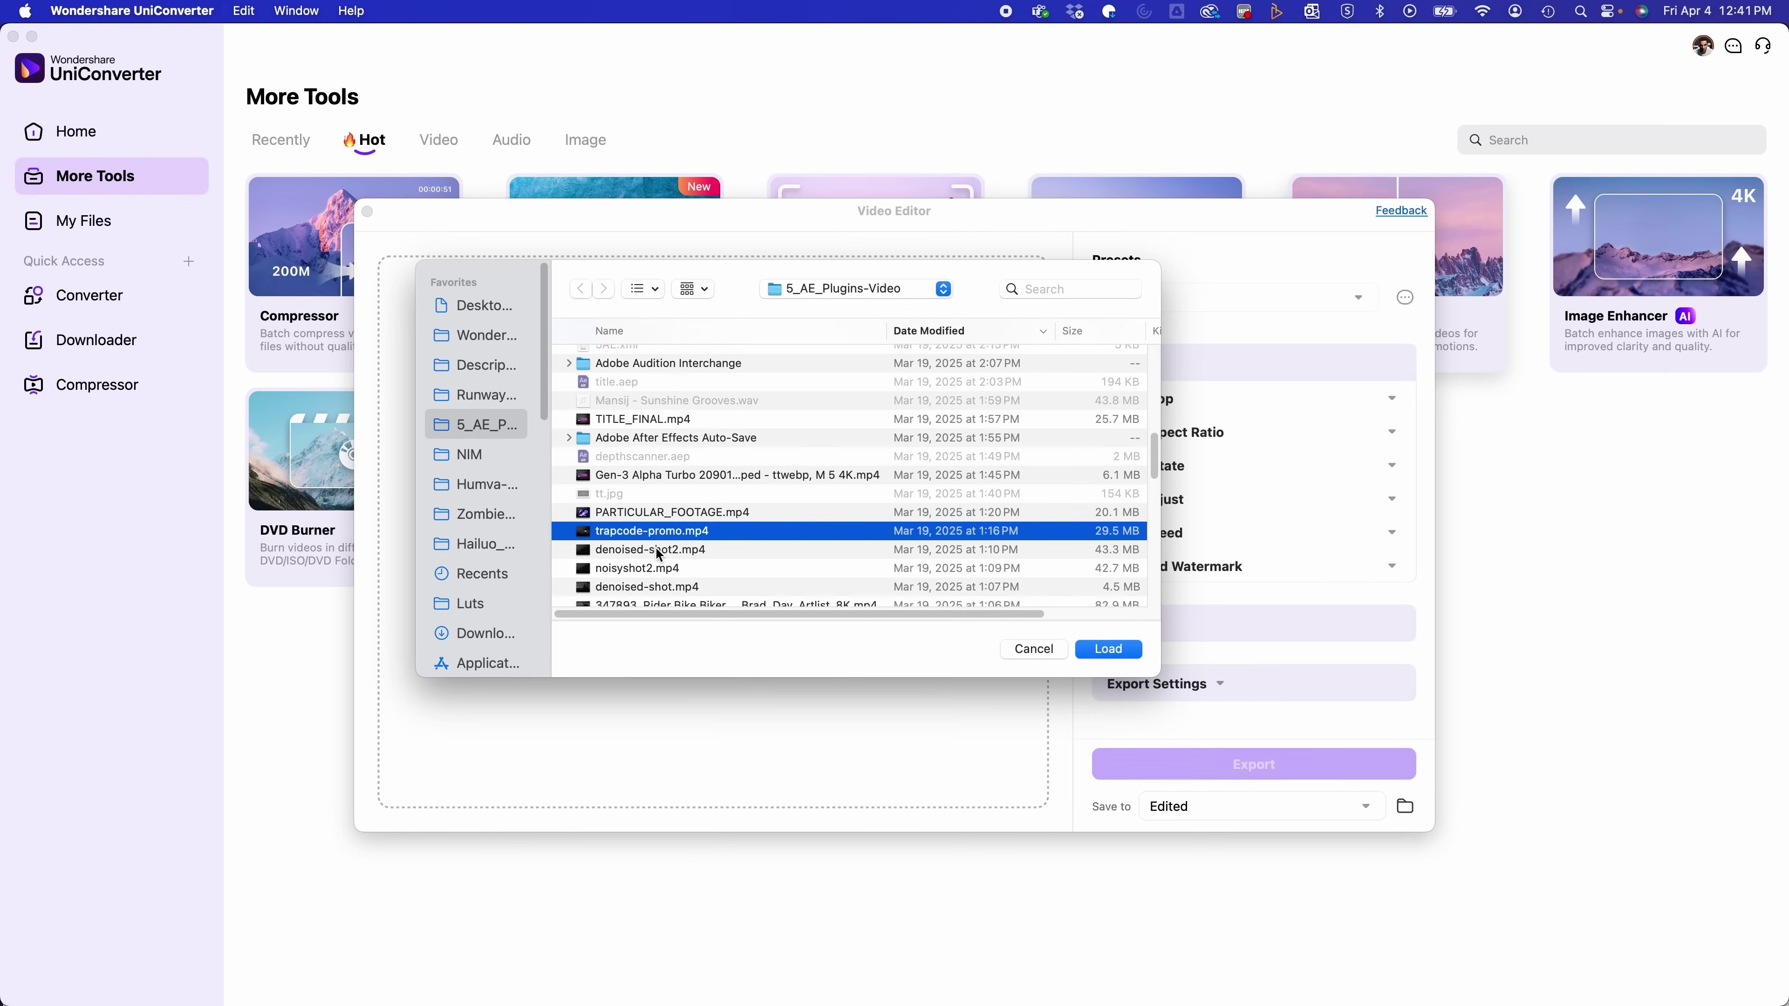
pyautogui.doubleClick(655, 570)
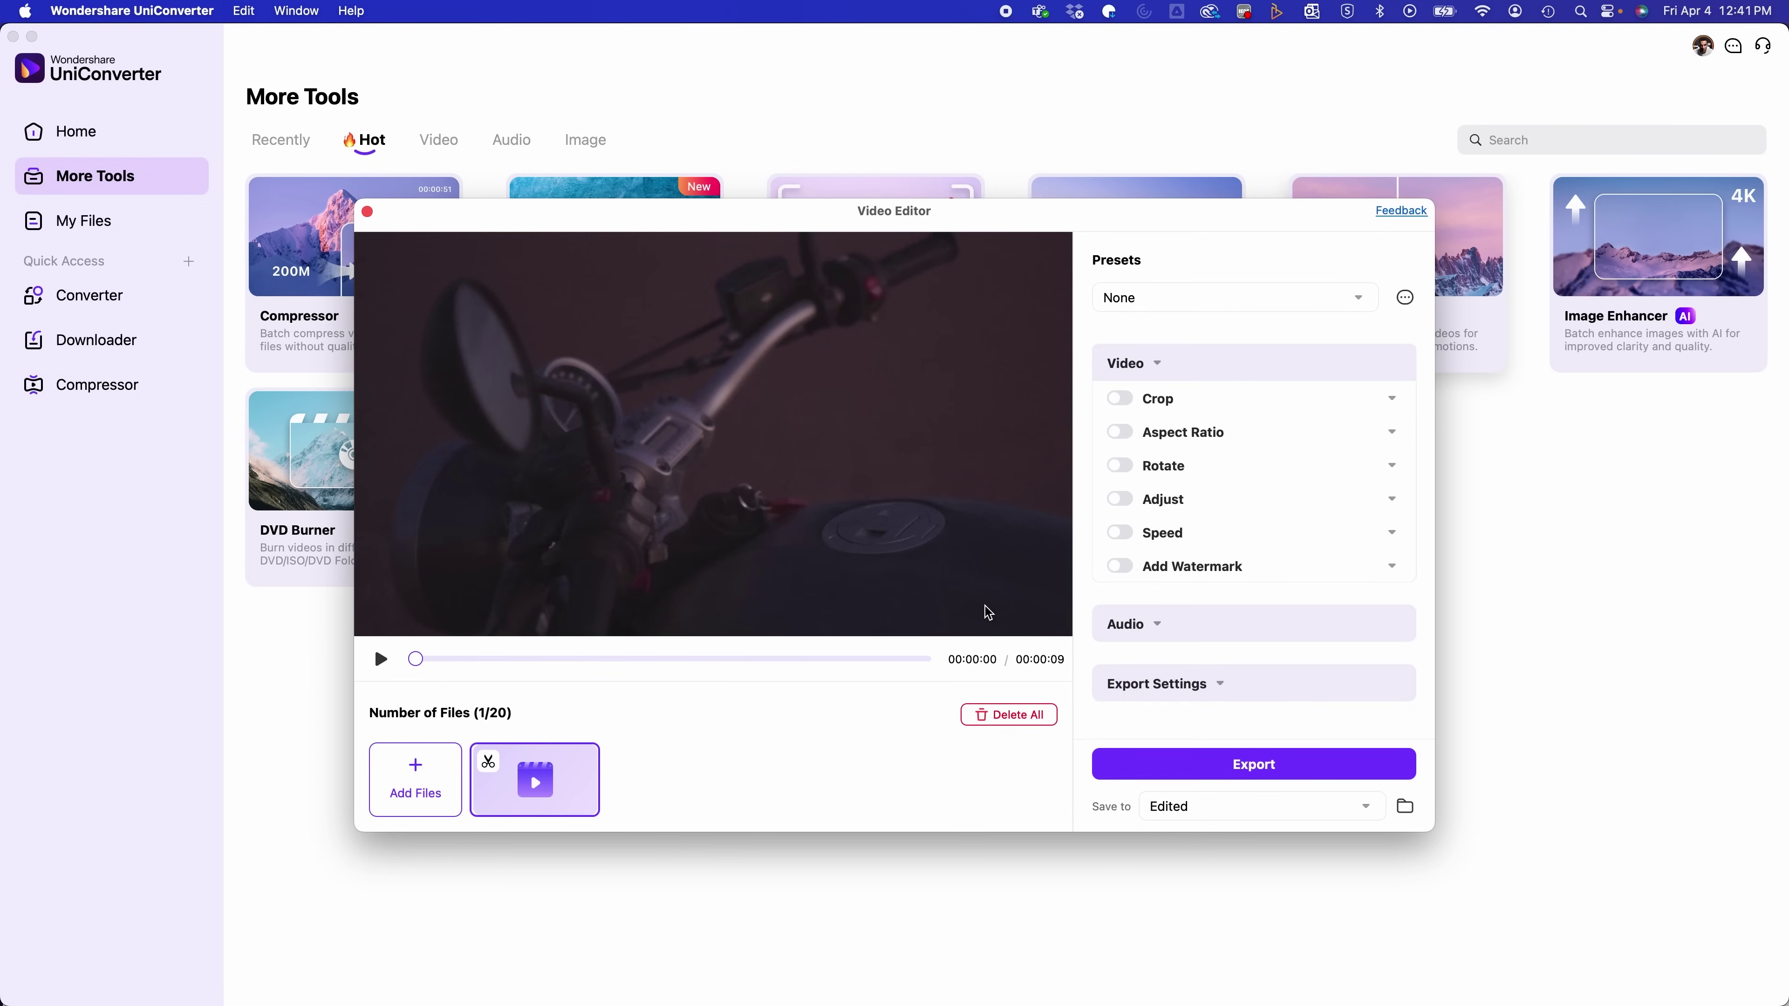
pyautogui.click(523, 658)
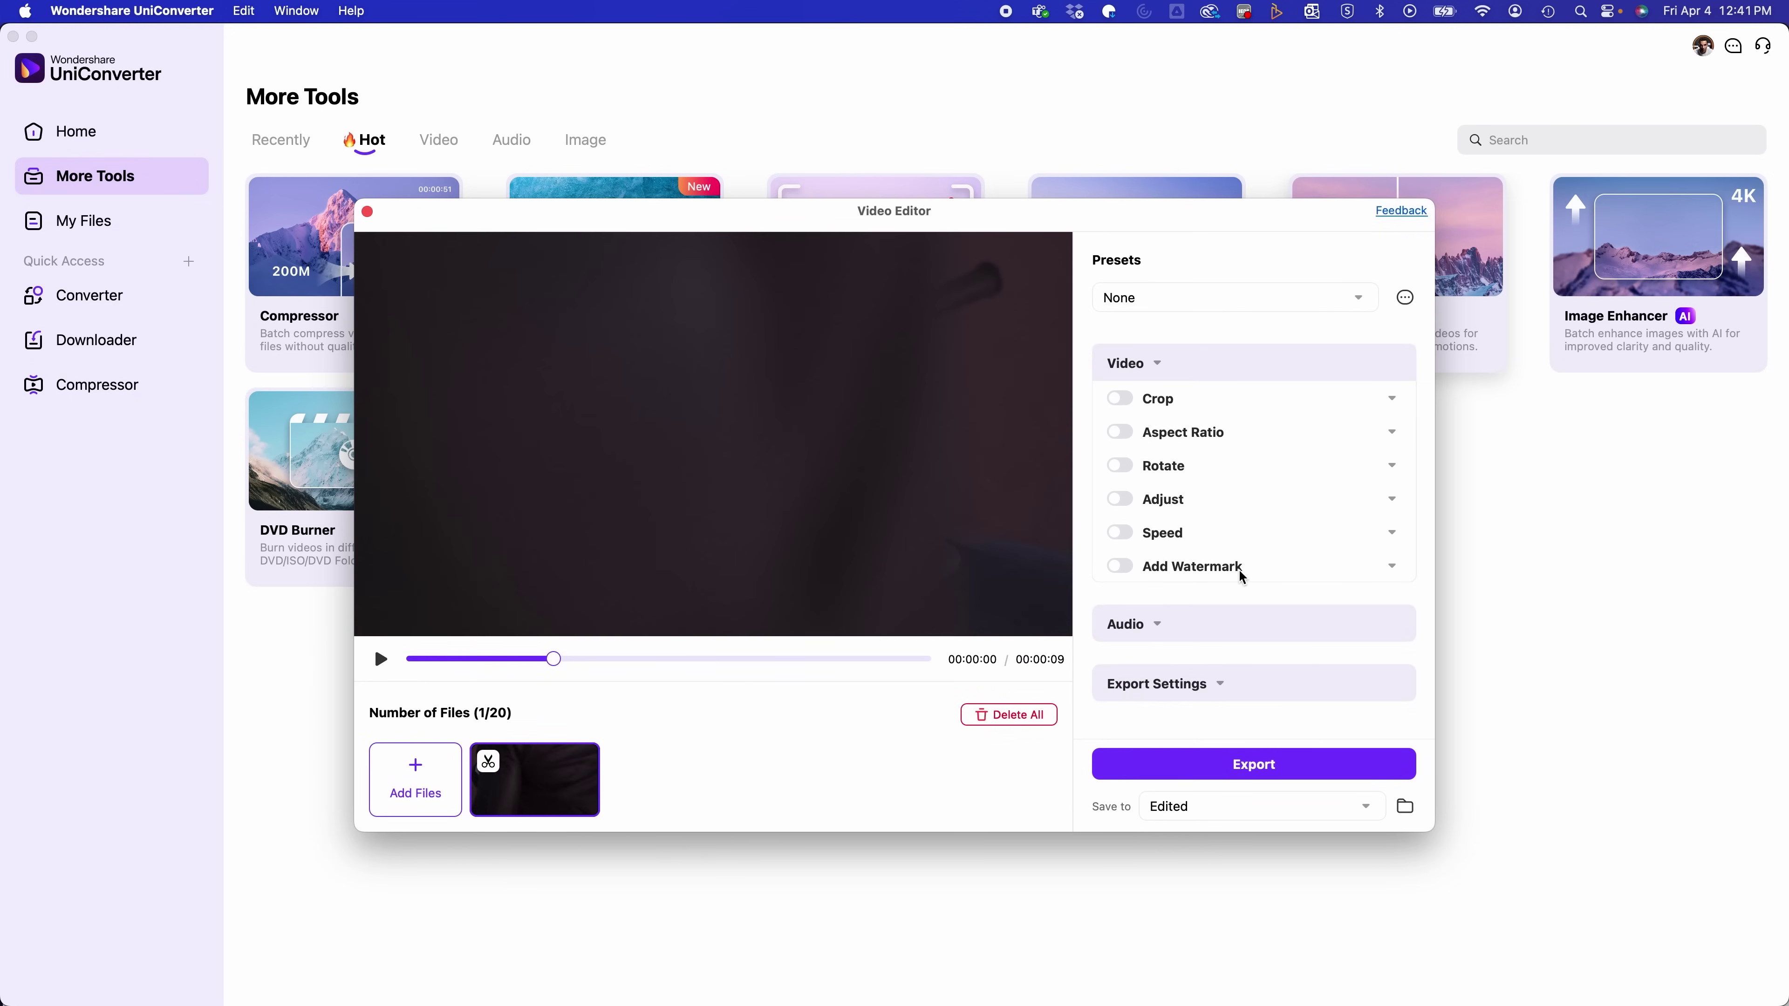
pyautogui.moveTo(511, 659); pyautogui.dragTo(396, 670)
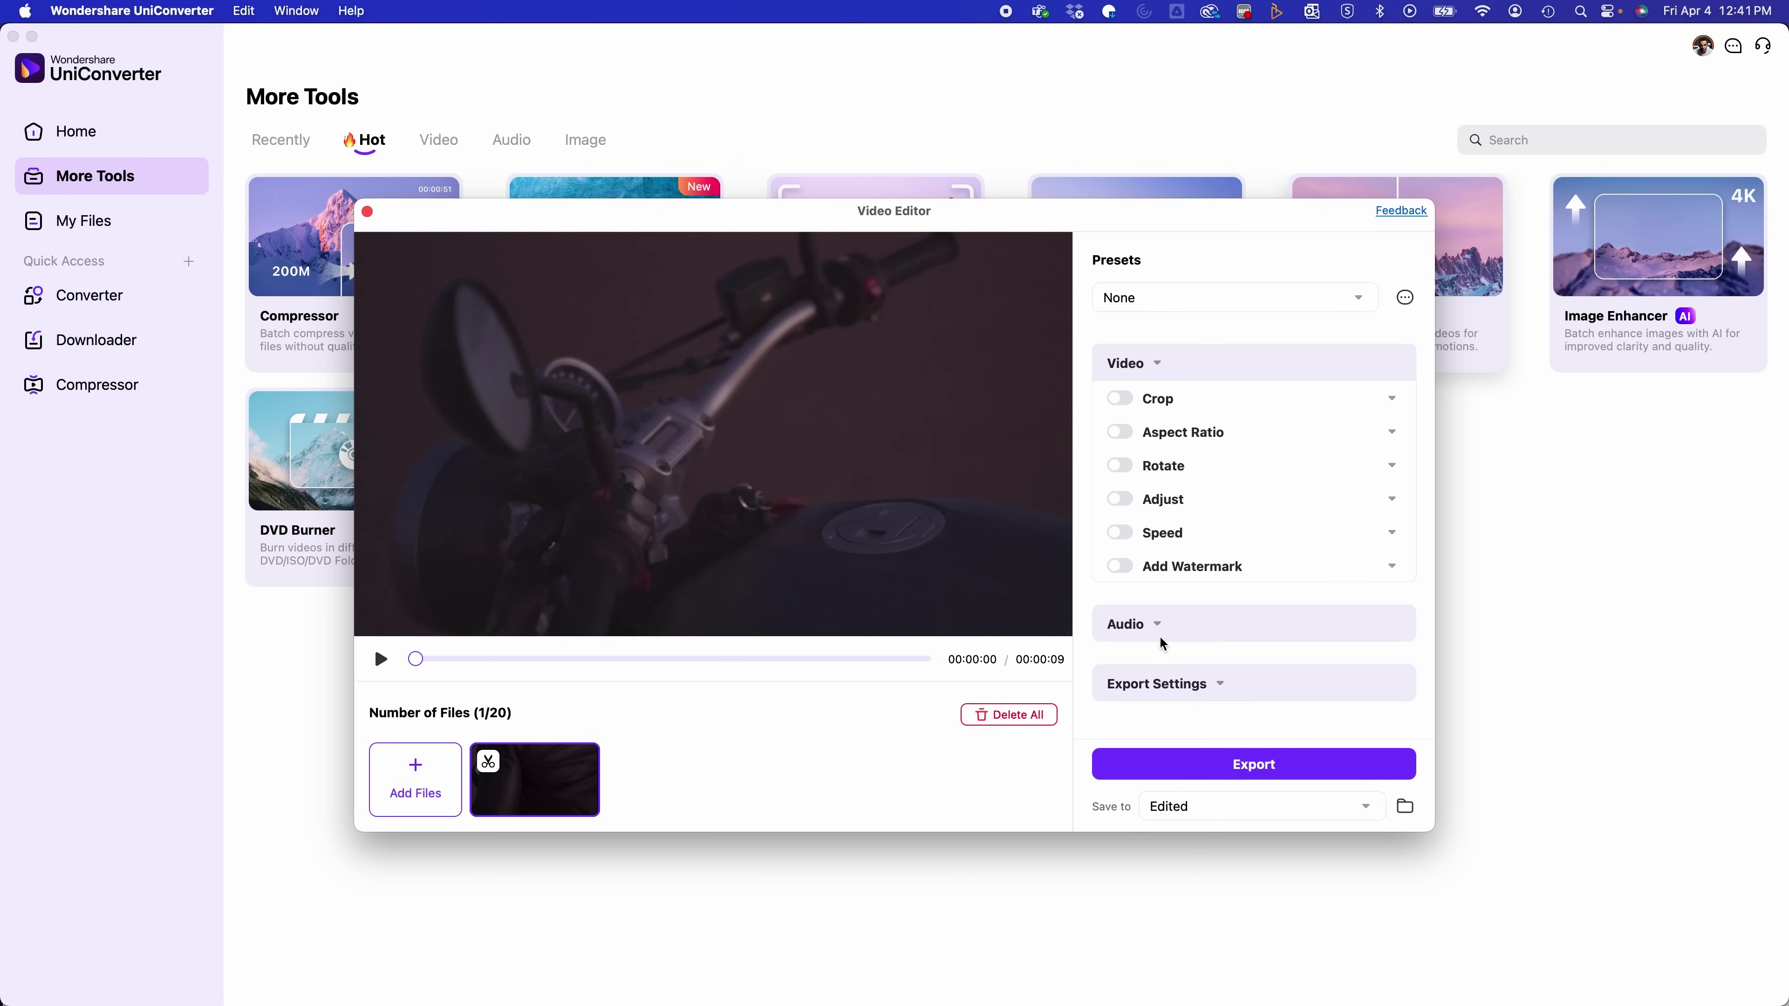
# Step: Enable Crop and try the 9:16, 16:9, 1:1 and 4:3 ratios
pyautogui.click(1122, 399)
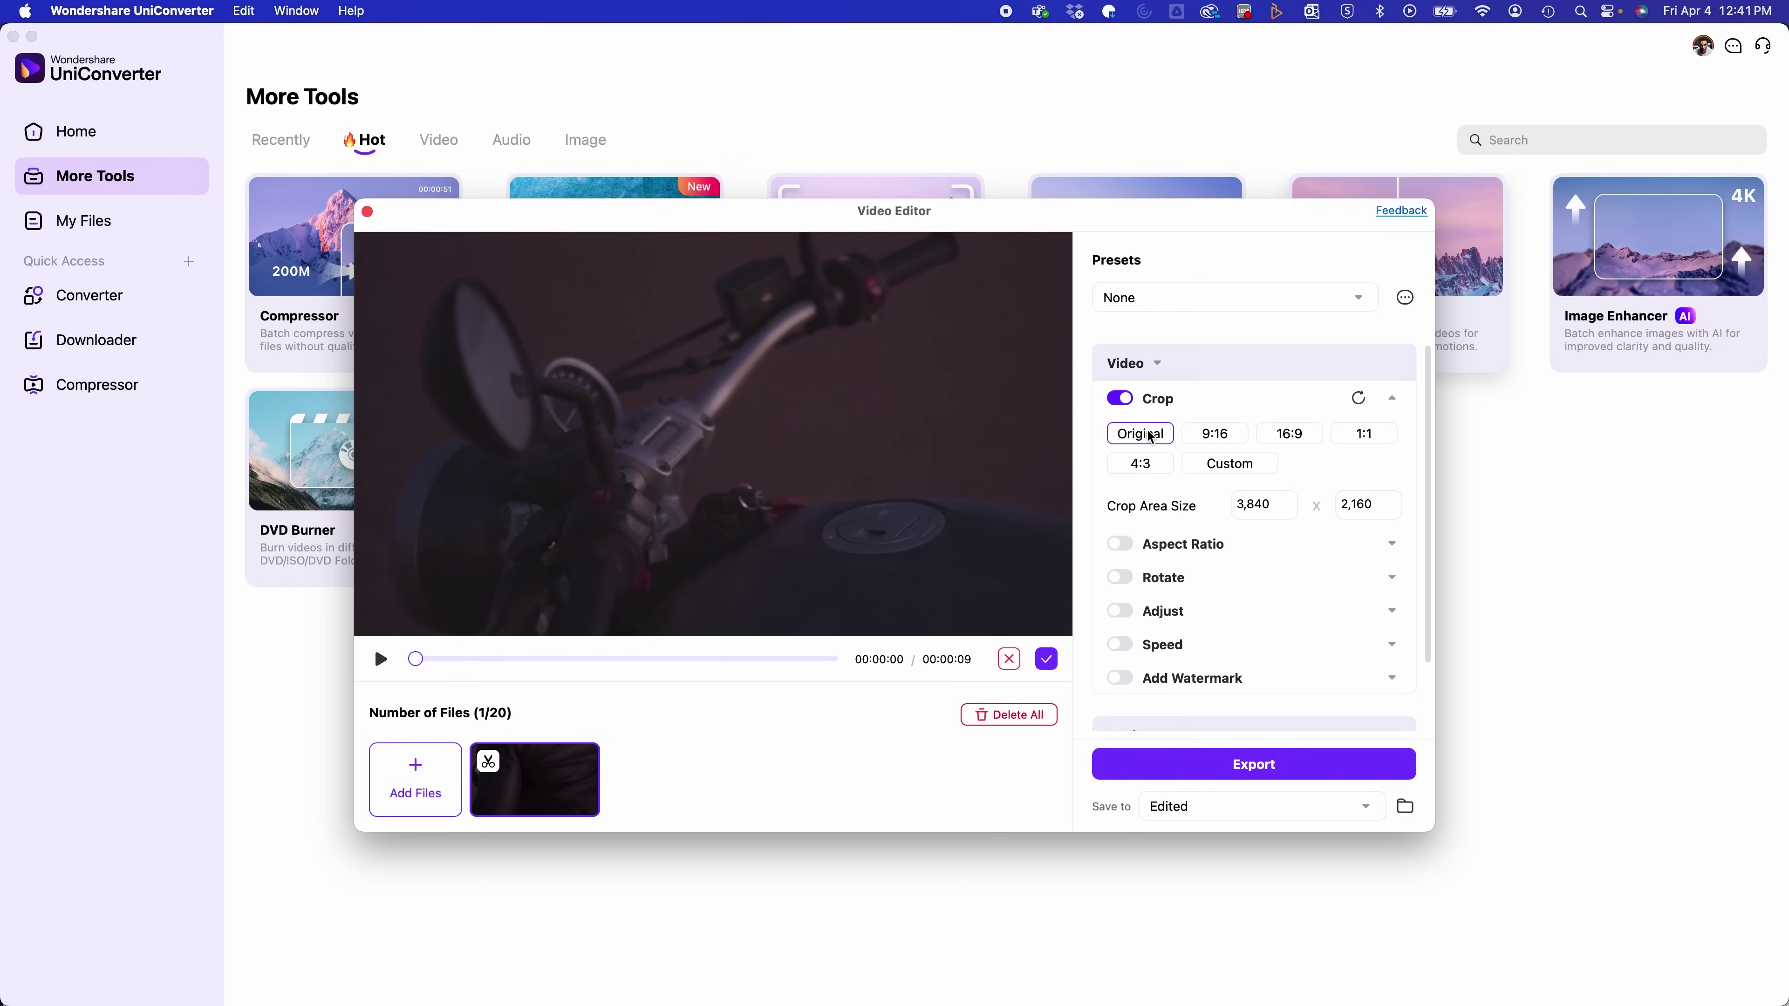
pyautogui.click(1216, 437)
pyautogui.click(1277, 442)
pyautogui.click(1349, 444)
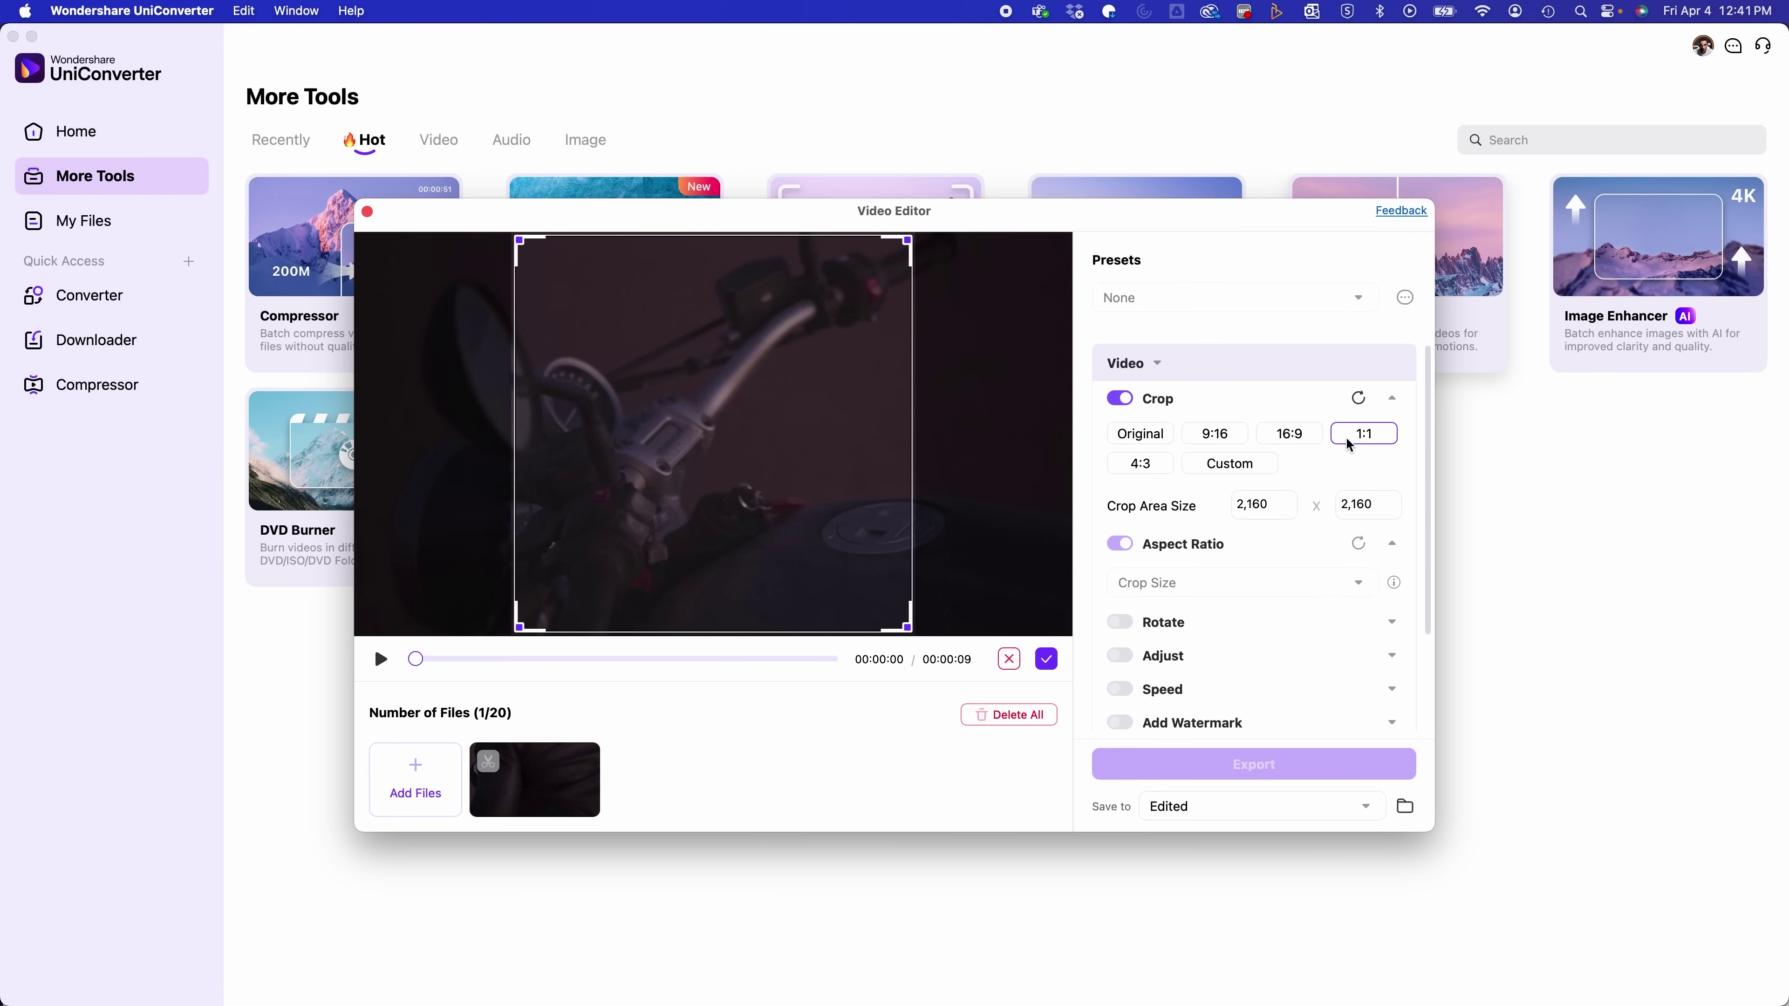
pyautogui.click(1130, 465)
# Step: Add FINAL_YT_5AE_PLUGINS_USE.mp4 to the Compressor list
pyautogui.click(367, 212)
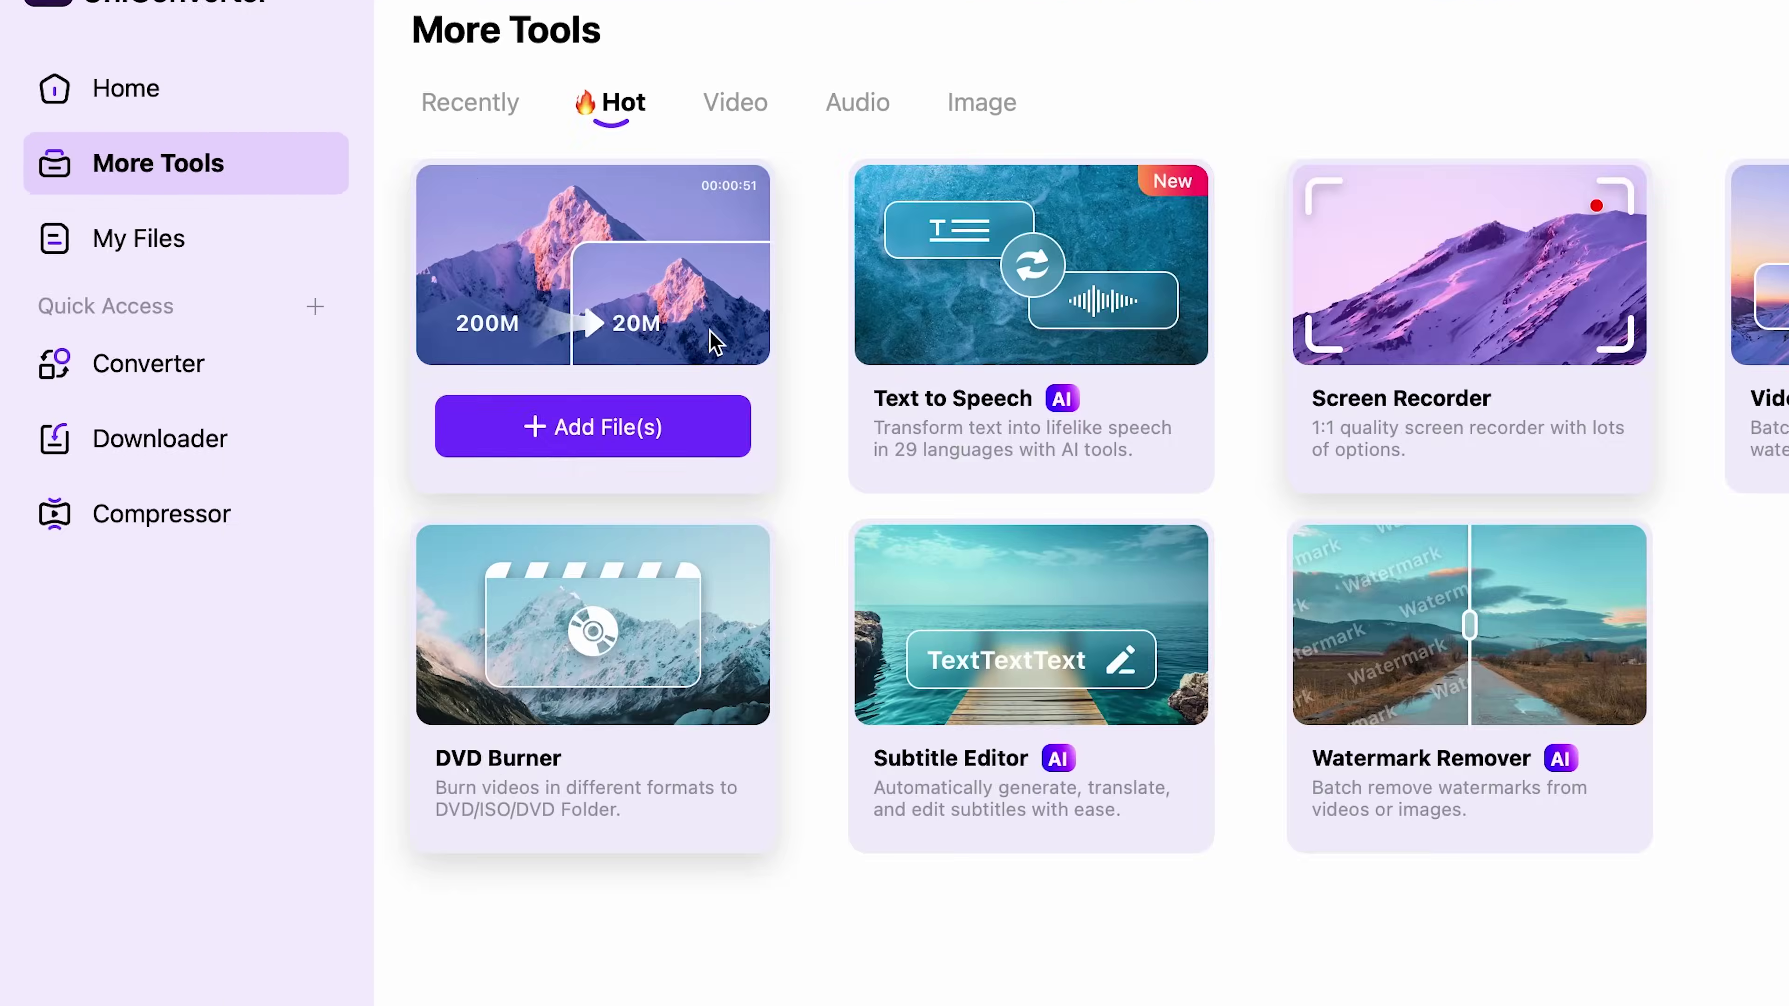
pyautogui.click(322, 287)
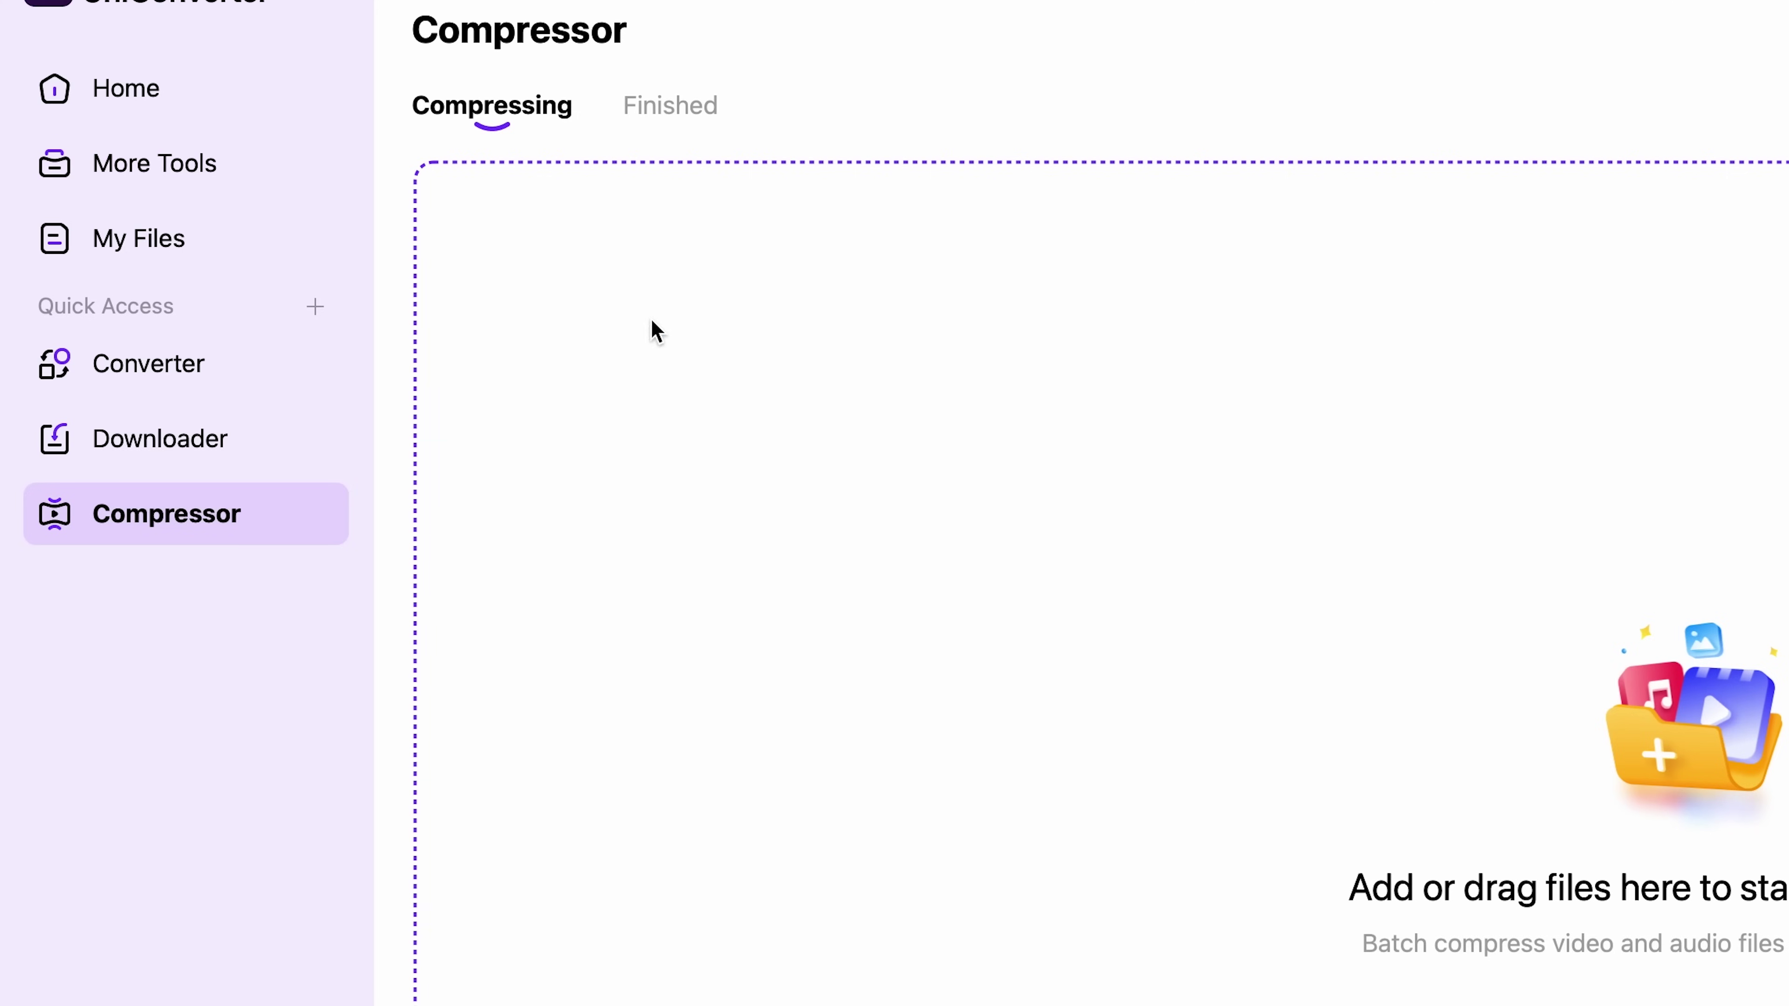
pyautogui.click(1071, 722)
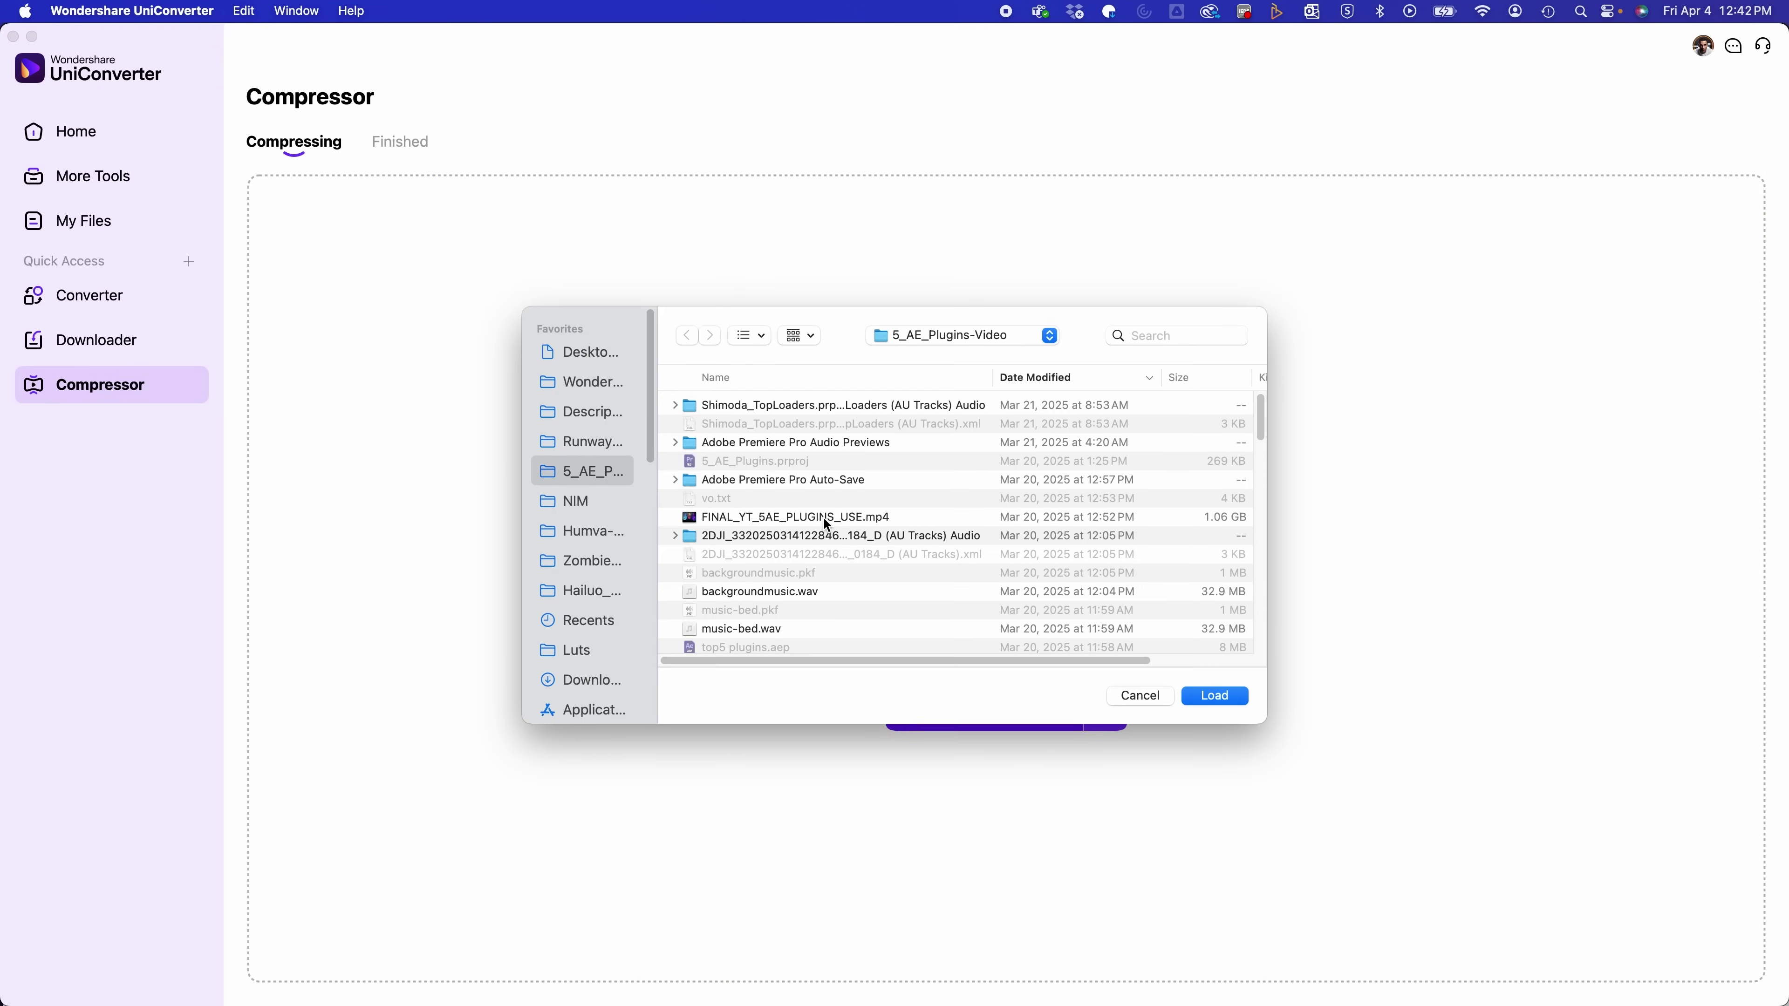
pyautogui.click(828, 520)
pyautogui.doubleClick(825, 518)
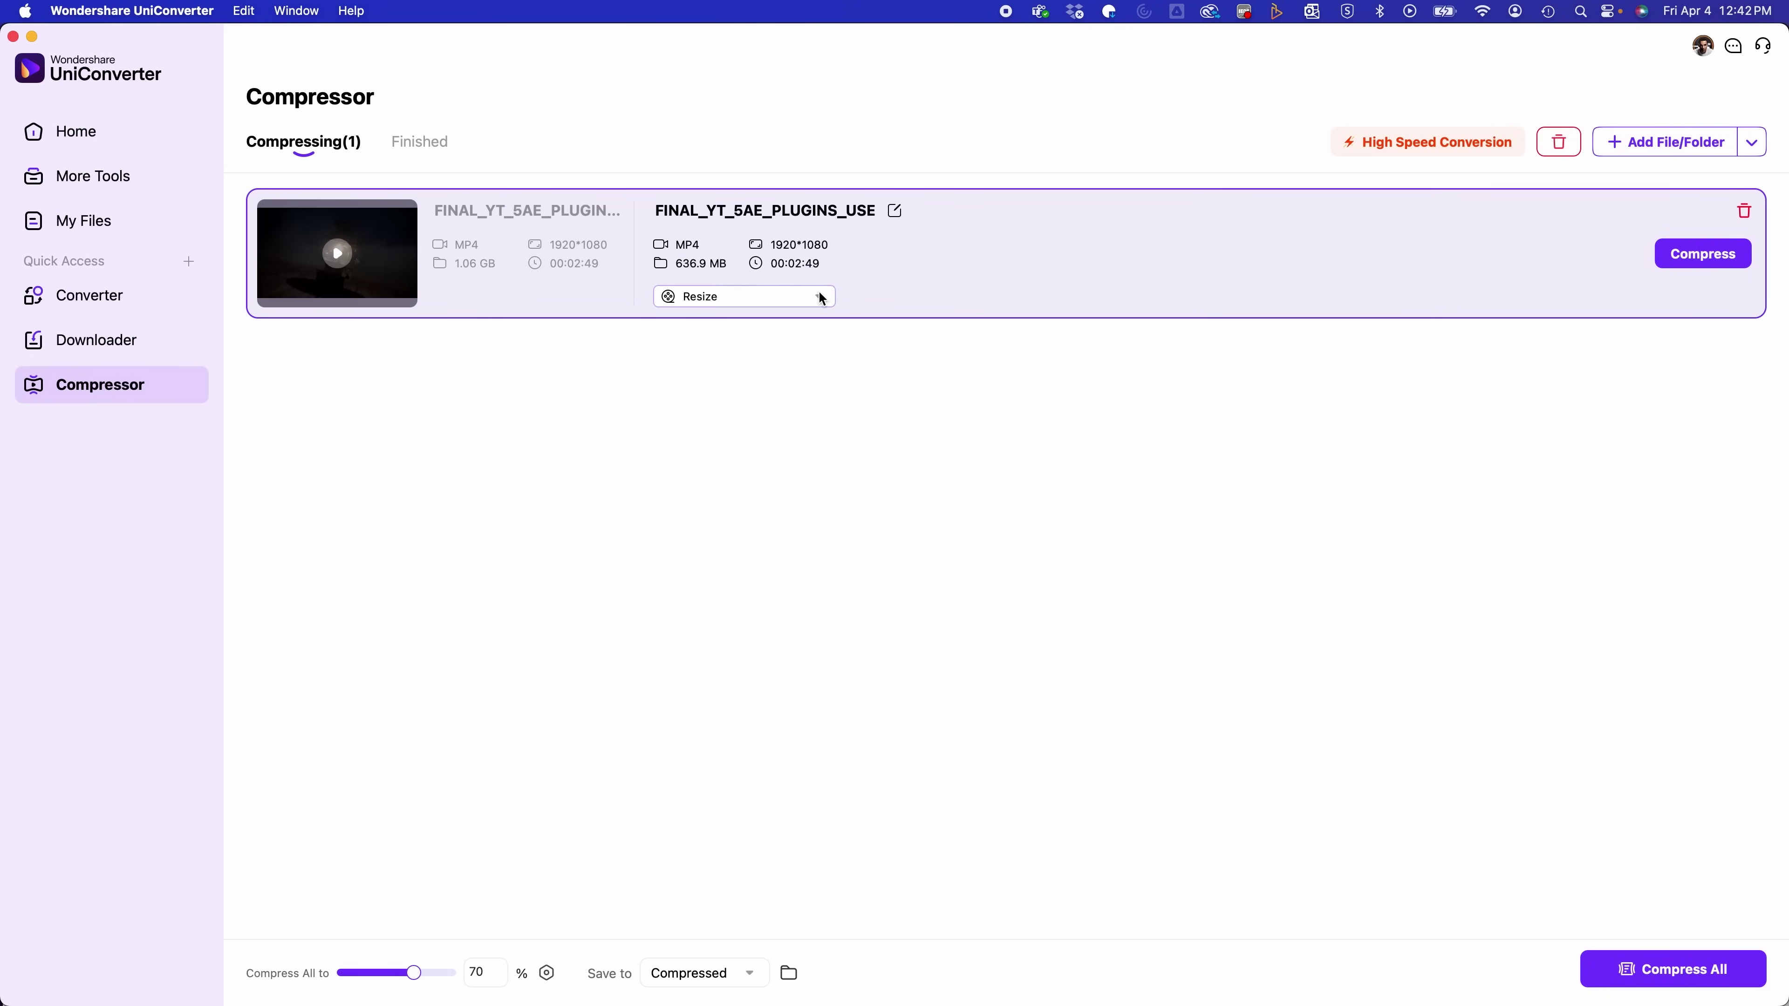
# Step: Set the video's compression to AI Compression at 100% quality and confirm
pyautogui.click(819, 296)
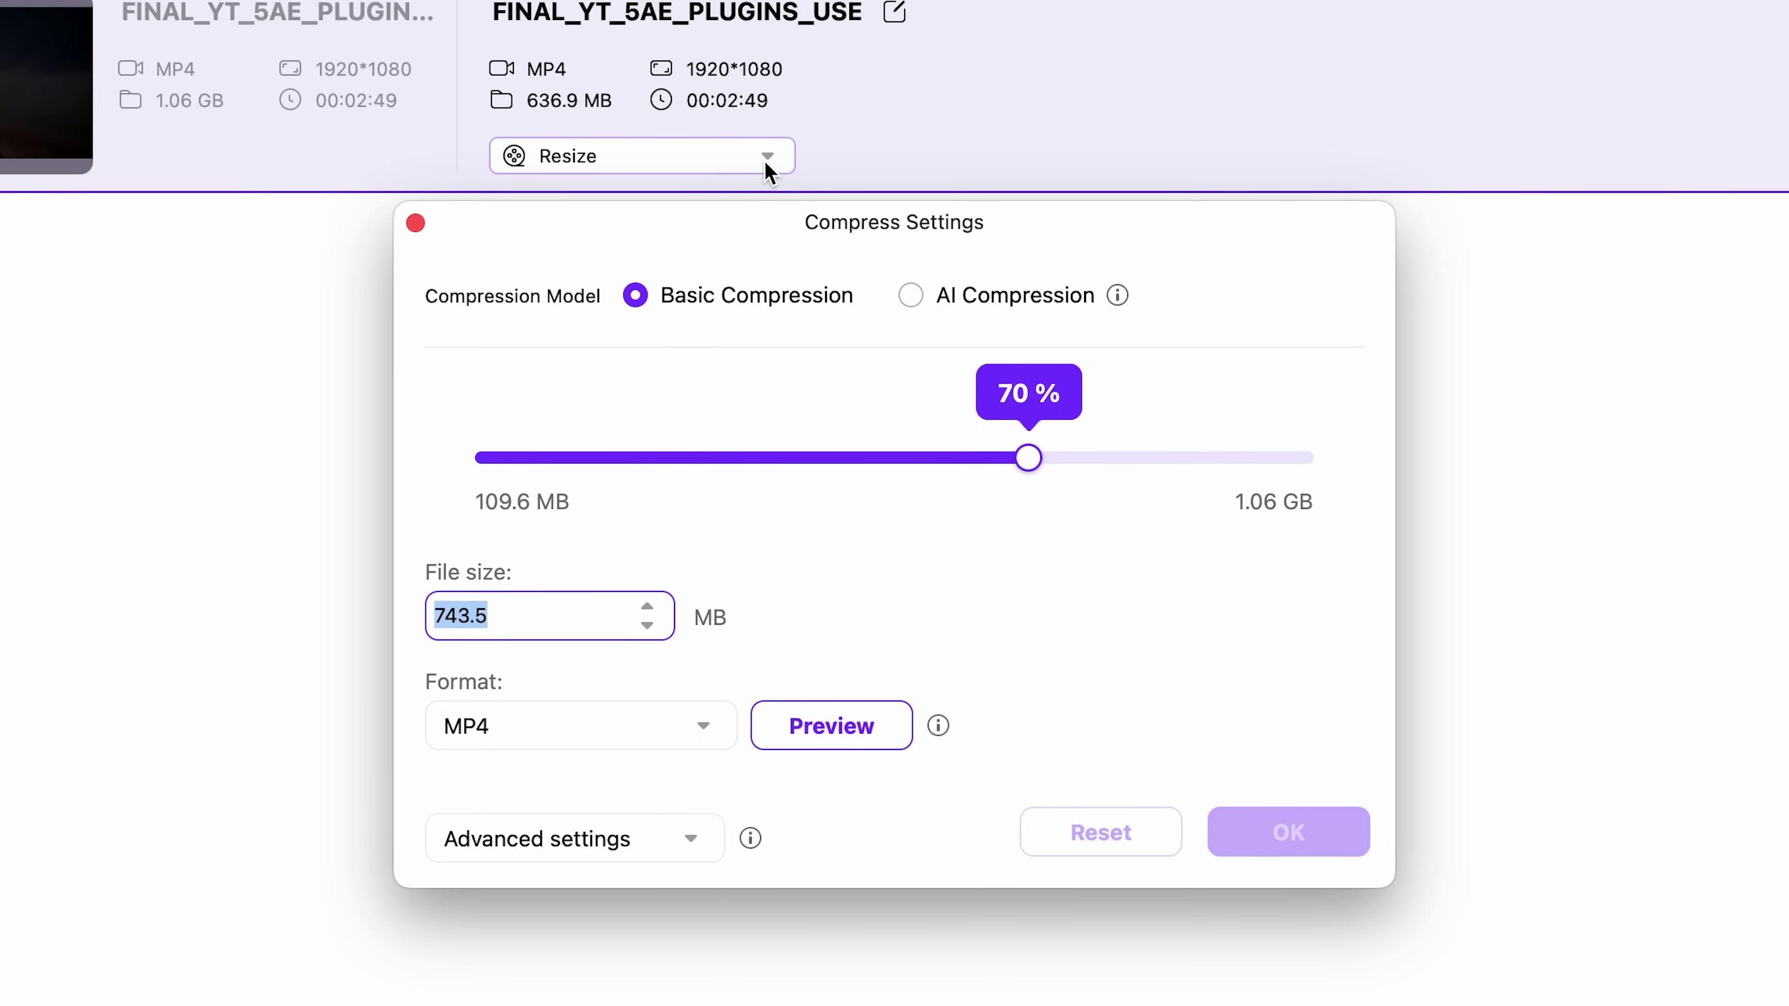
pyautogui.write('500')
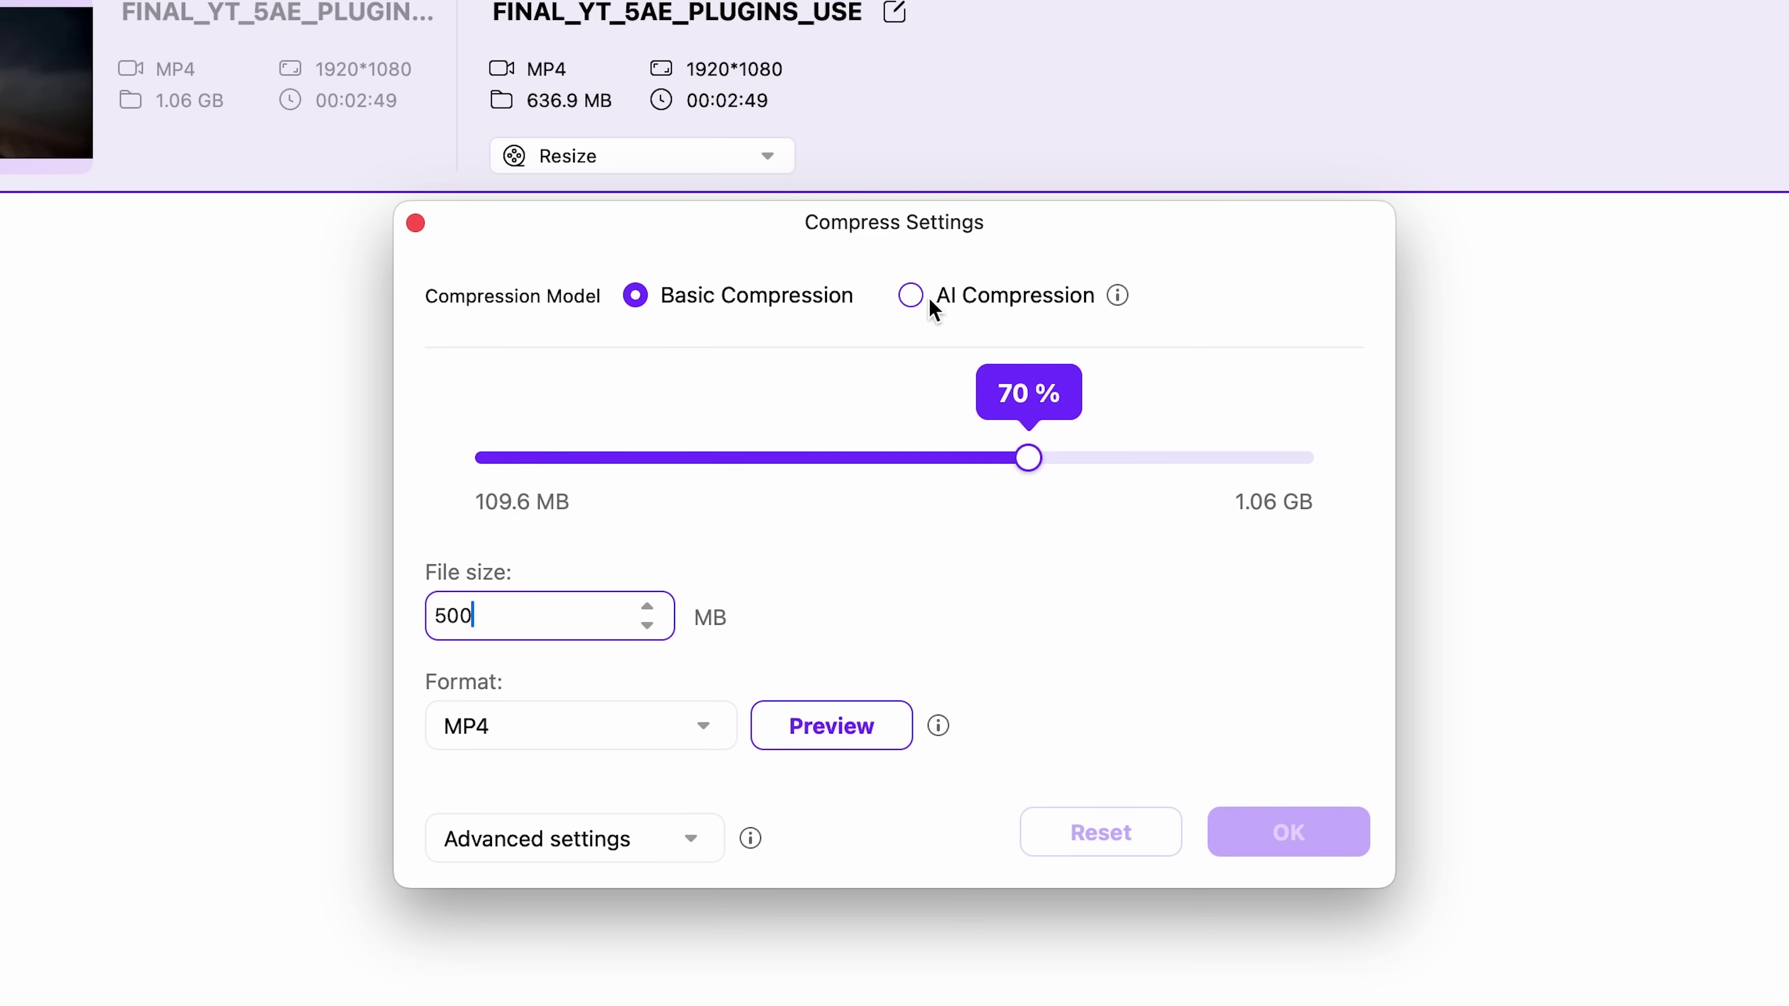
pyautogui.click(911, 295)
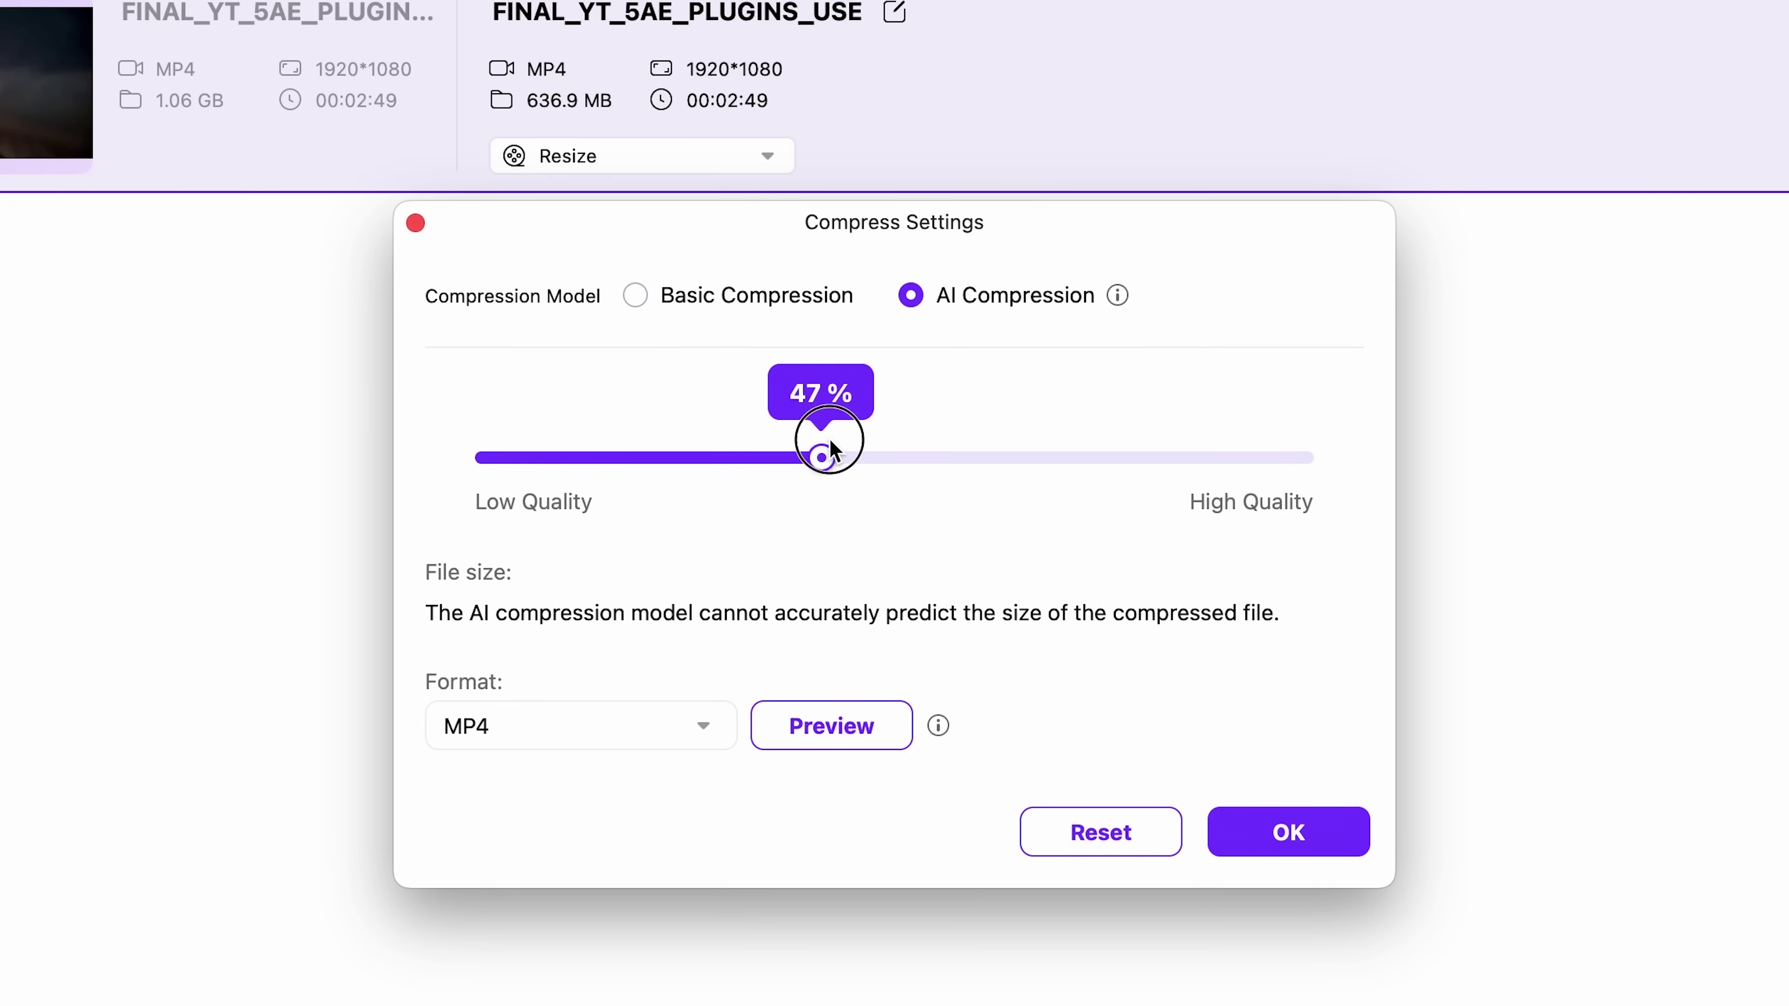
pyautogui.moveTo(830, 450); pyautogui.dragTo(1386, 470)
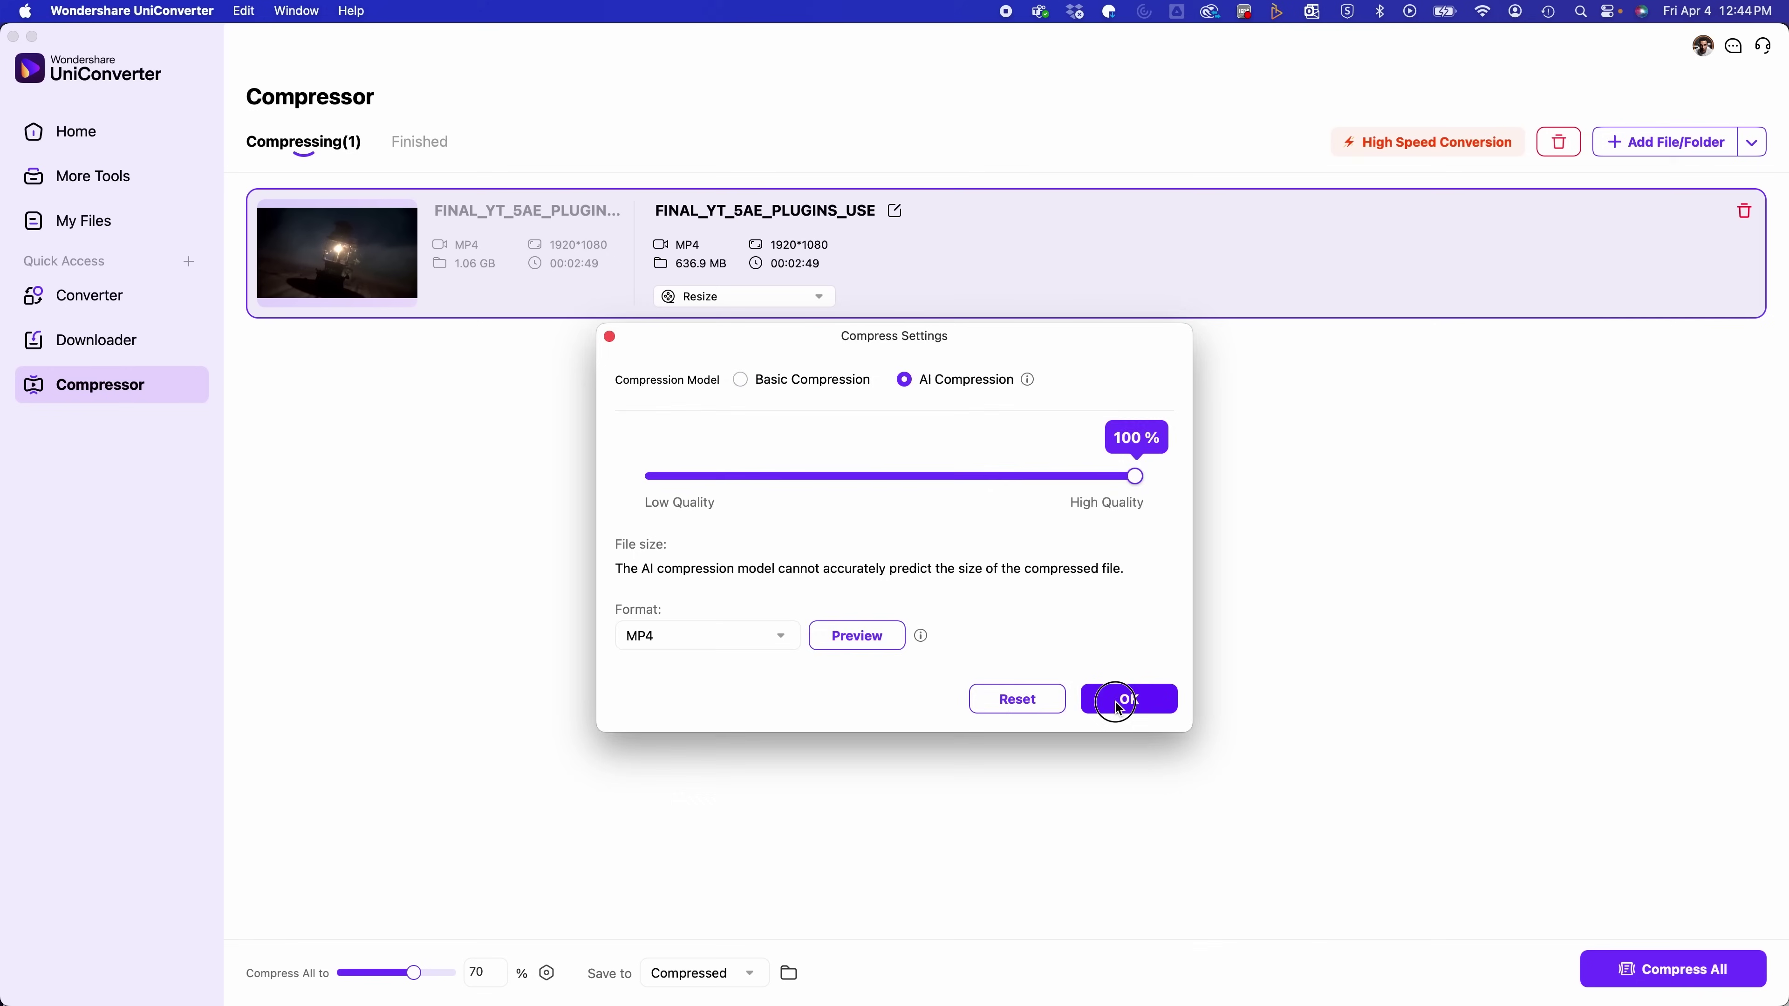
pyautogui.click(1263, 842)
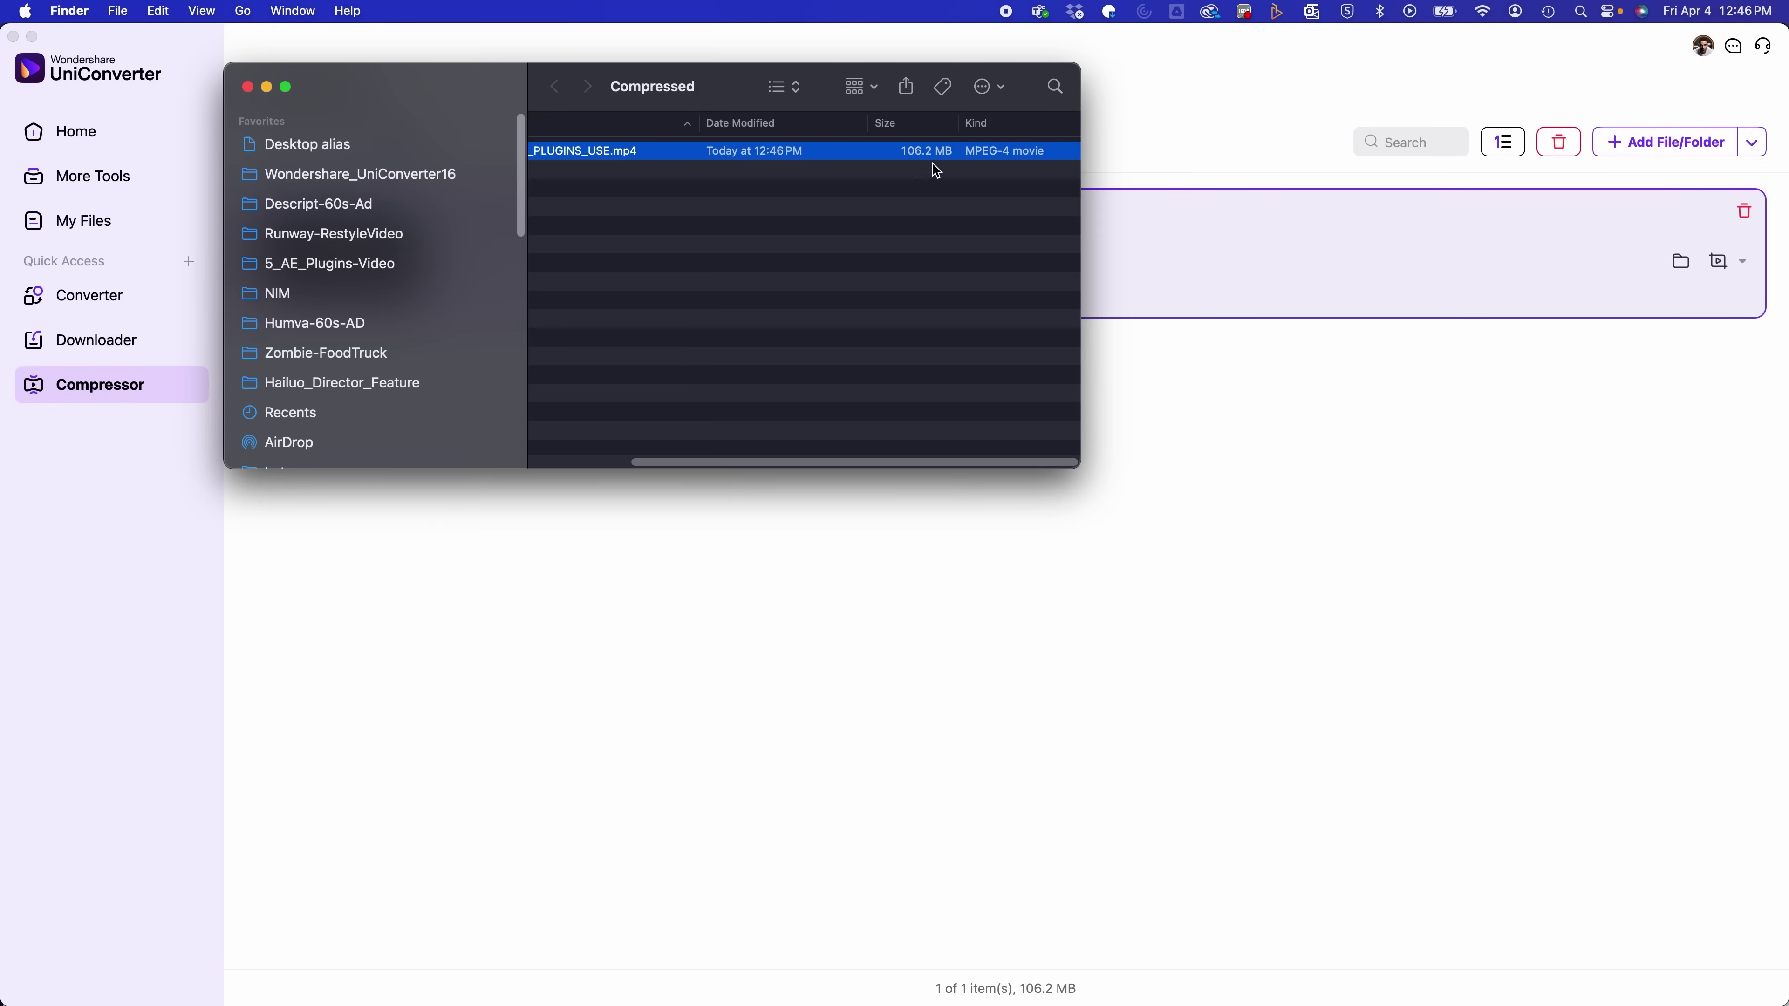
# Step: Preview the 106.2 MB compressed MP4, skipping playback from 00:39 to 00:46
pyautogui.press('space')
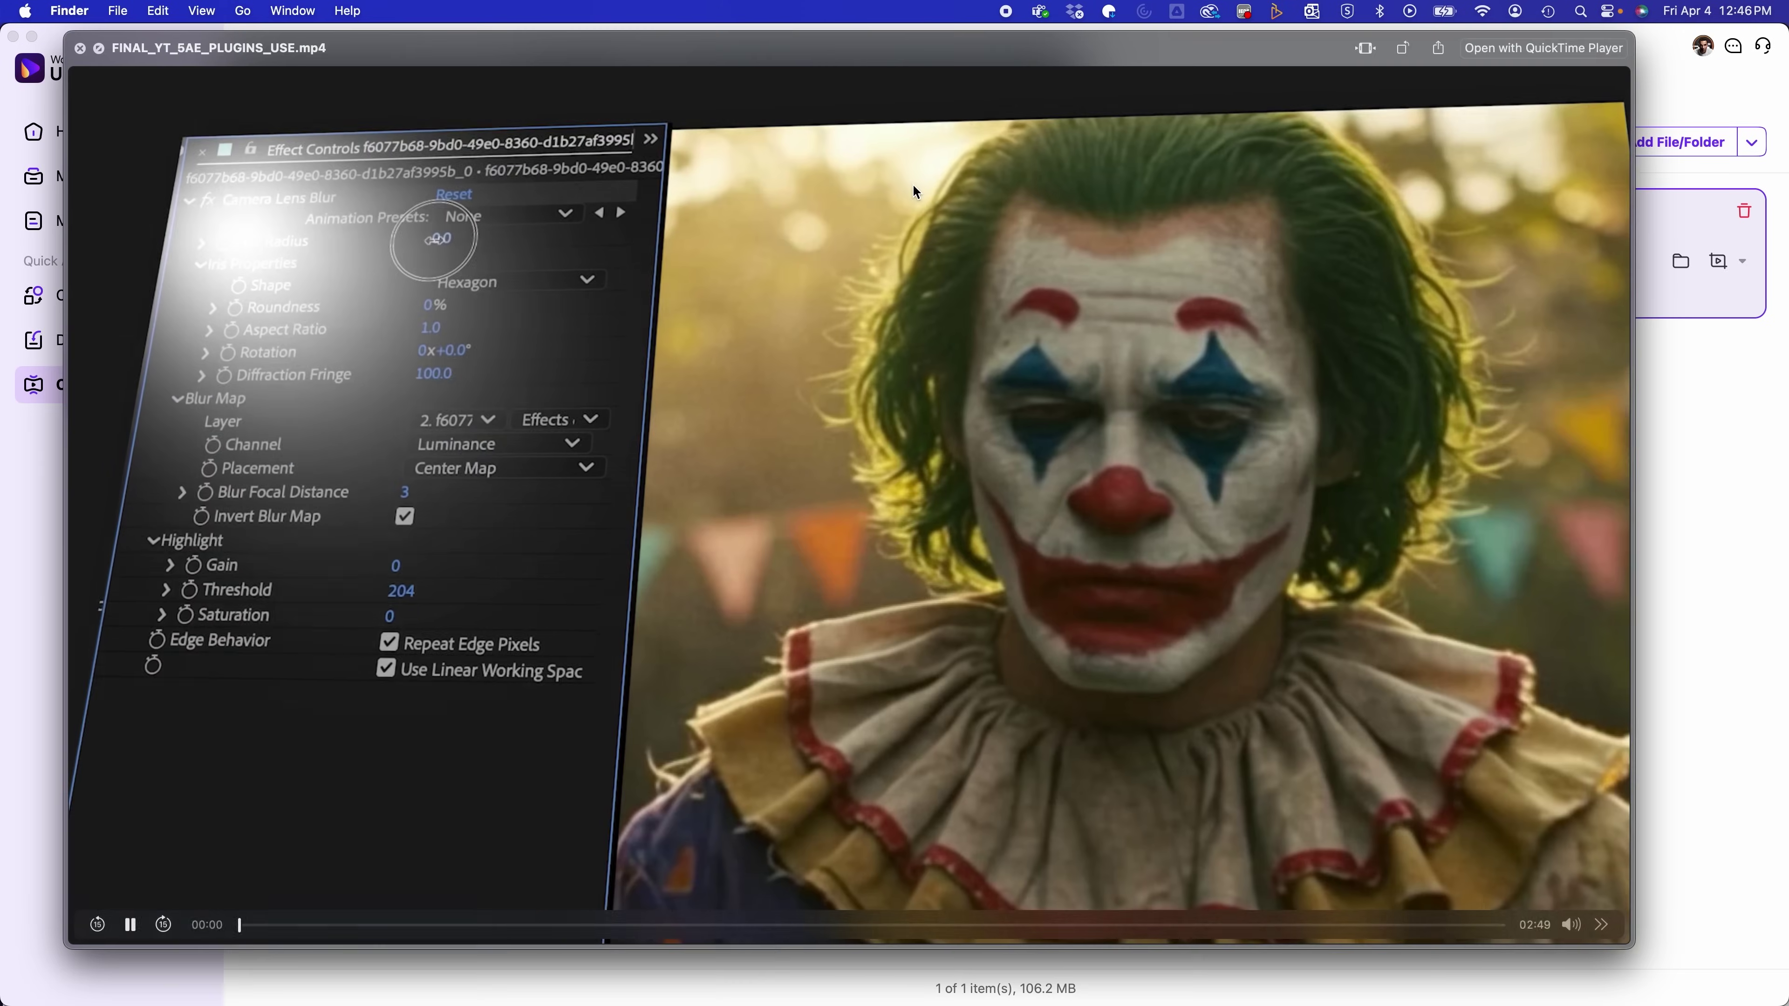
pyautogui.click(530, 929)
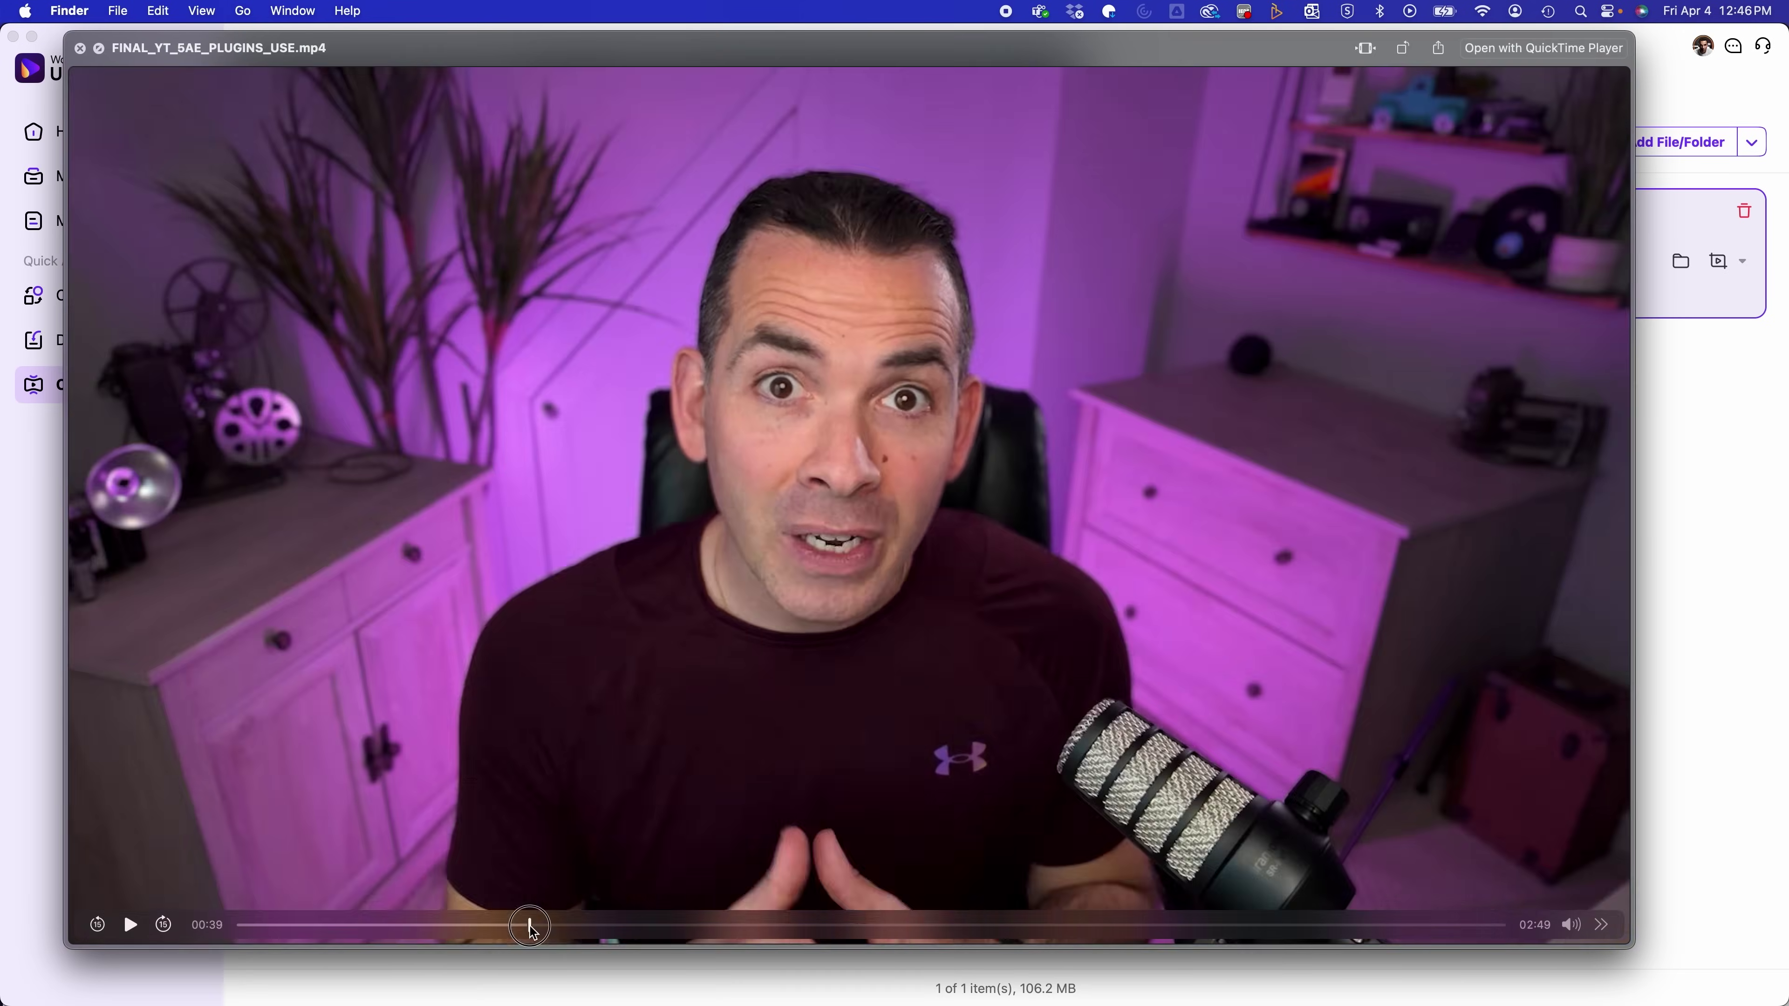
pyautogui.moveTo(530, 929); pyautogui.dragTo(584, 934)
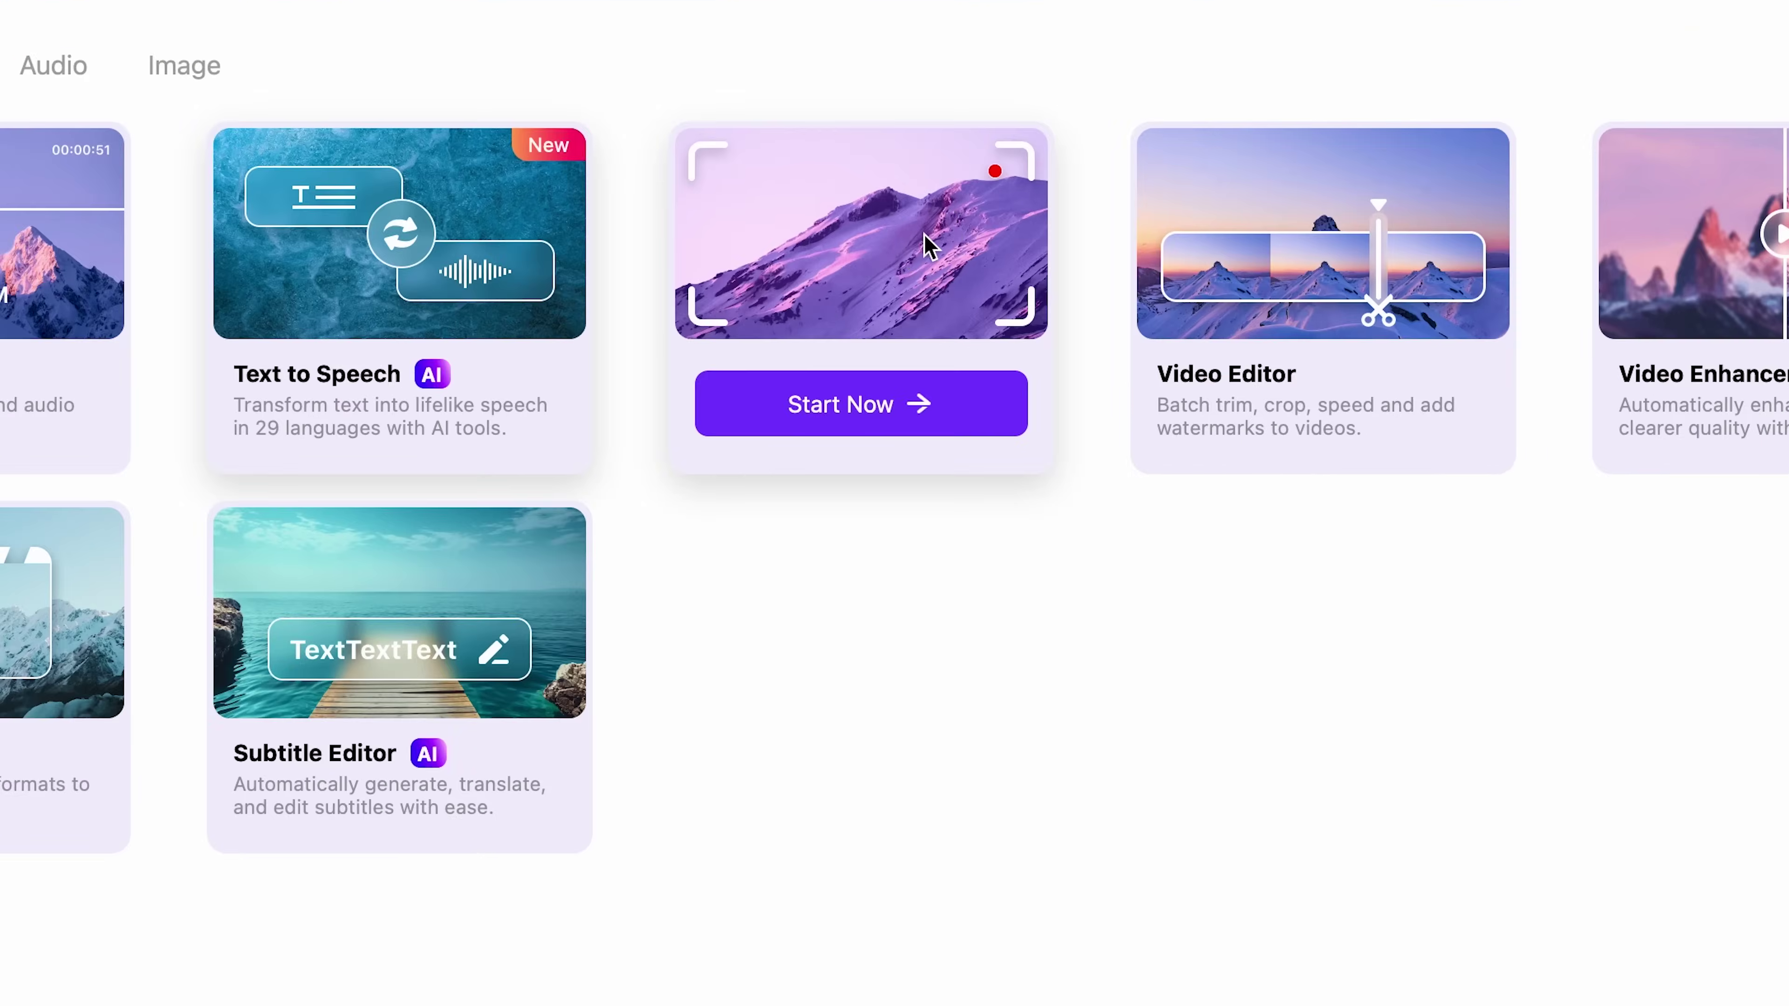
# Step: Open Screen Recorder from Home to show the Screen, Webcam and Audio Recorder options
pyautogui.click(908, 367)
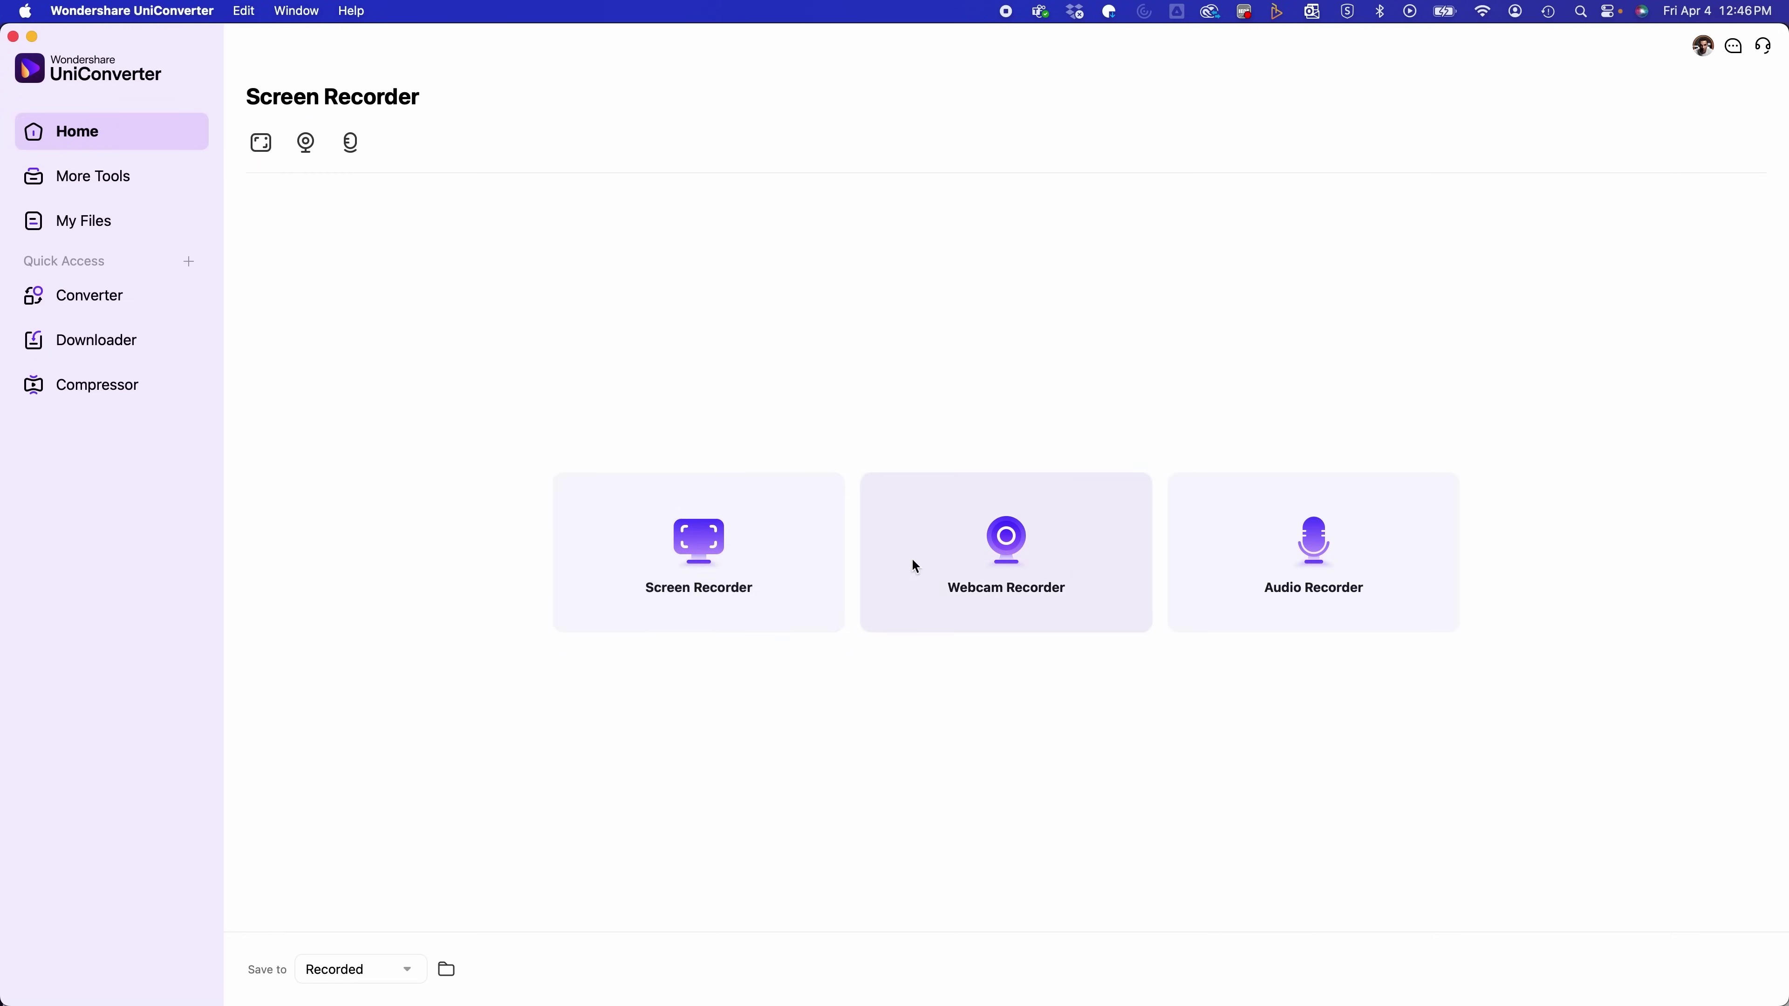